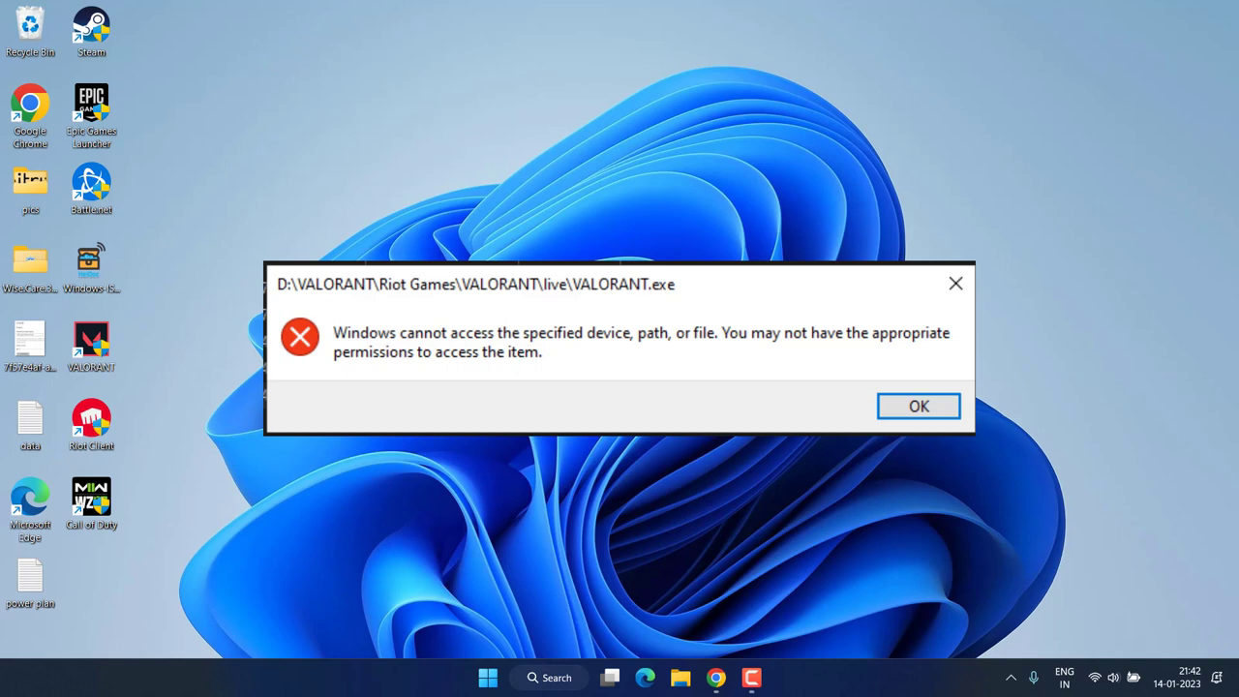
Step: Dismiss the 'Windows cannot access the specified device' error for VALORANT.exe
key(Return)
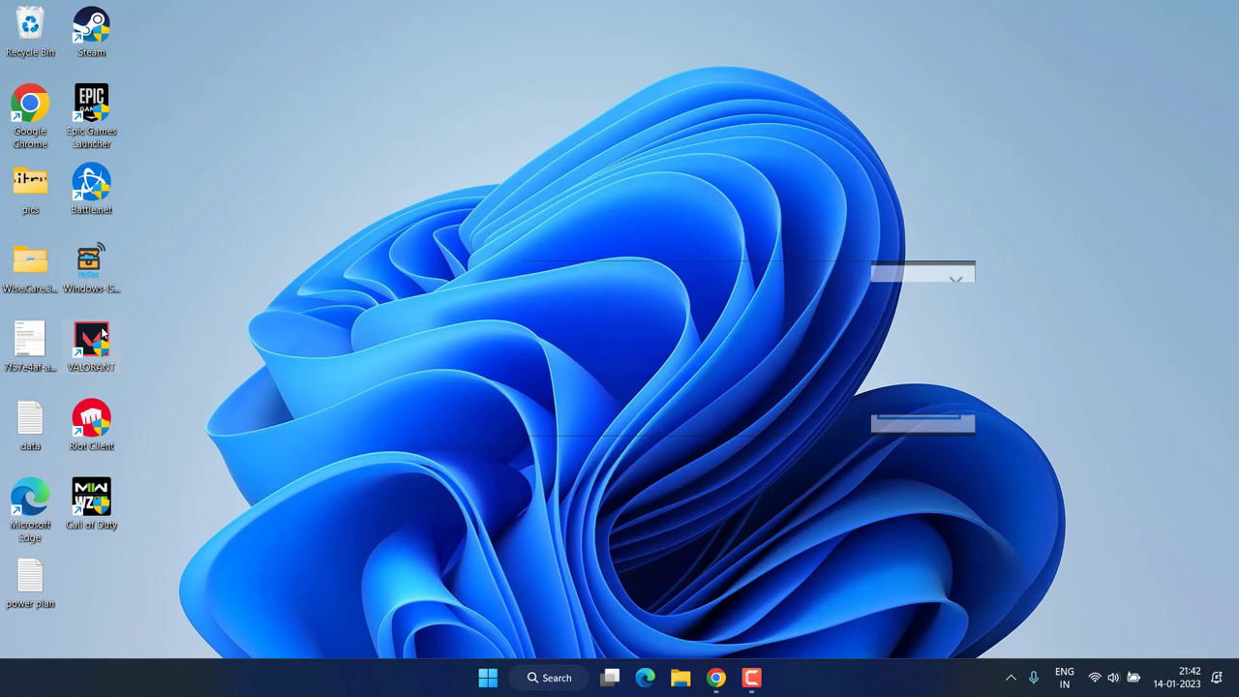
Step: Tick Run as administrator and Disable fullscreen optimizations in VALORANT's Compatibility properties, then apply
right_click(105, 334)
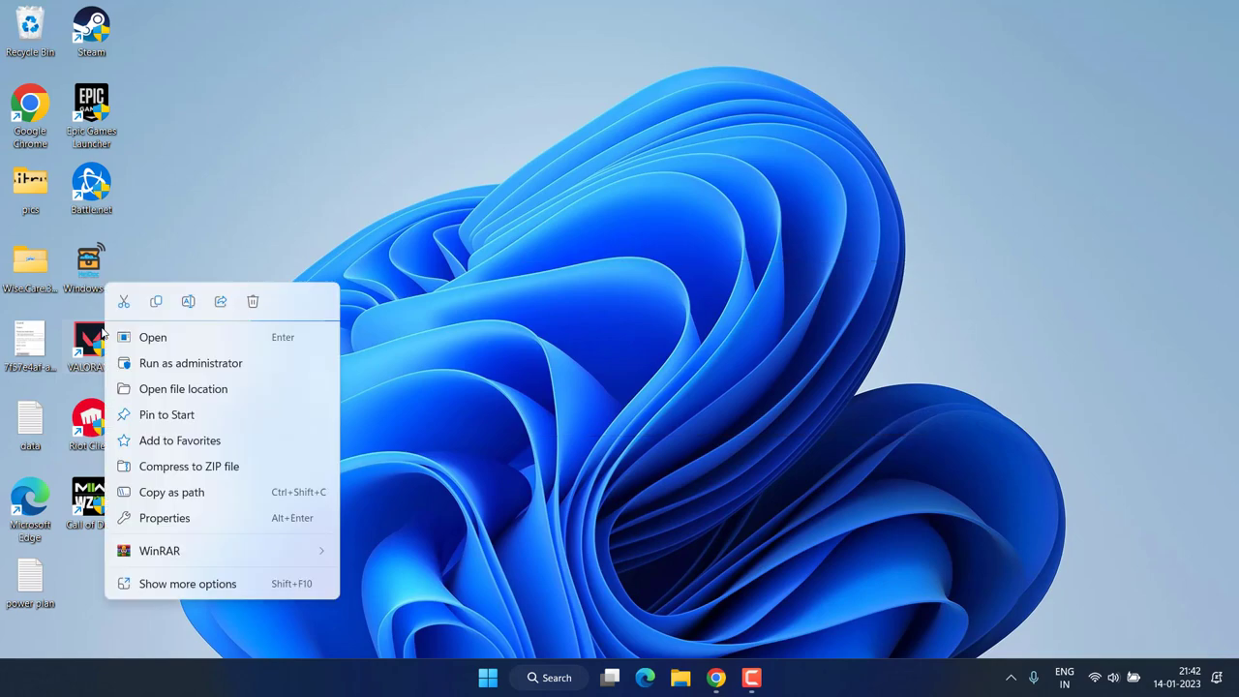
click(211, 523)
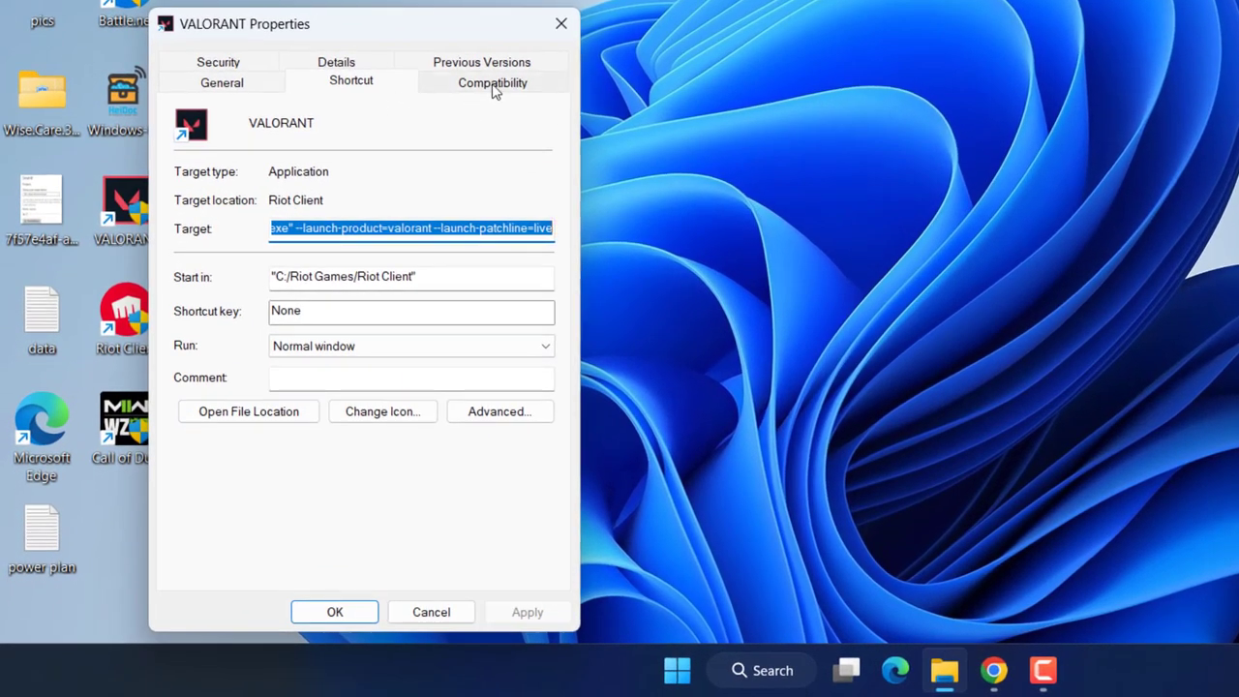
click(433, 157)
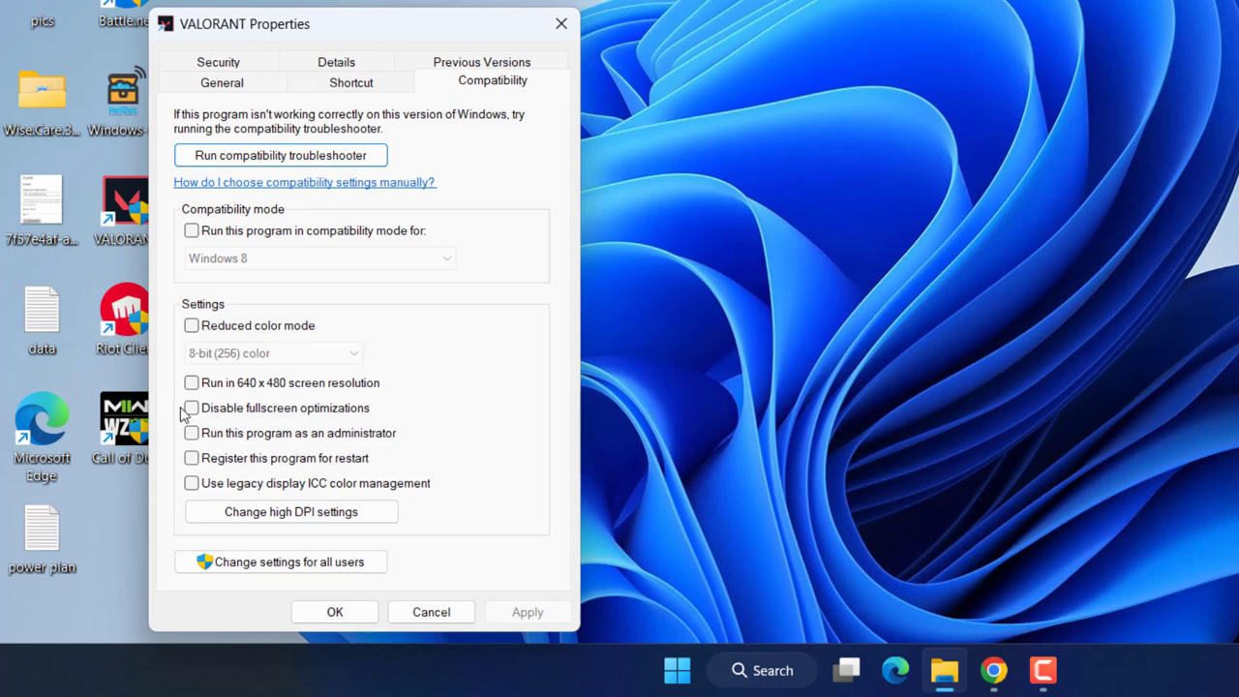
click(312, 437)
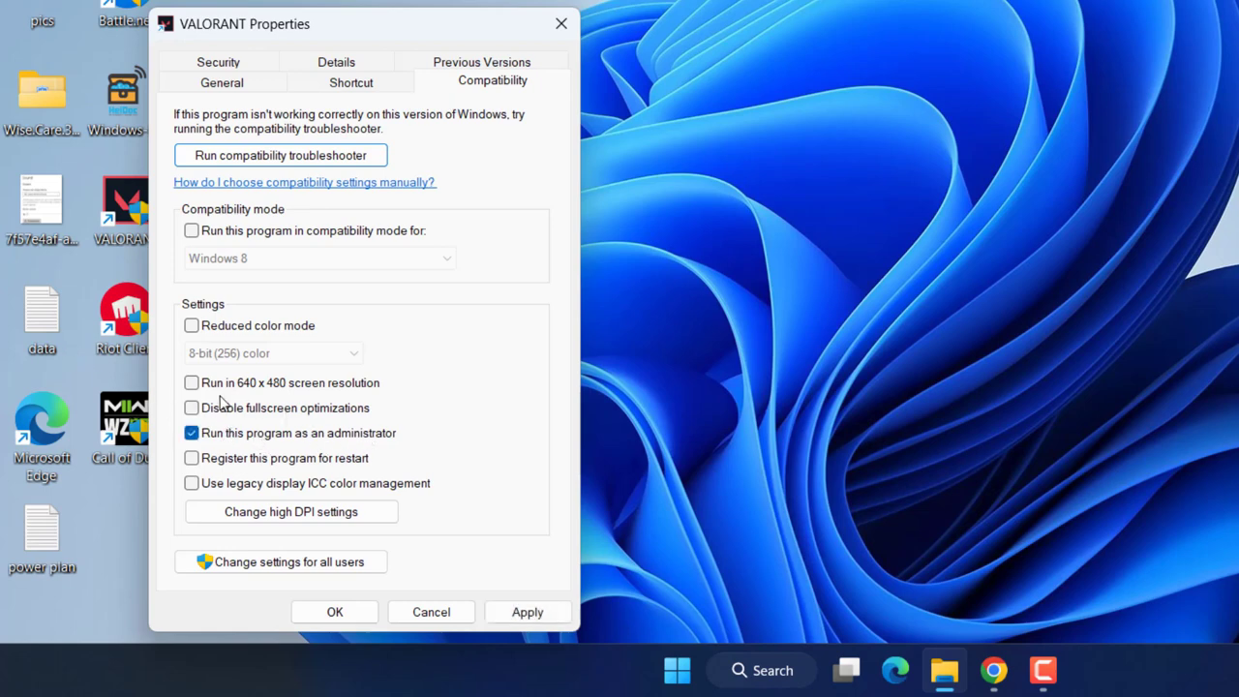
click(287, 412)
click(528, 611)
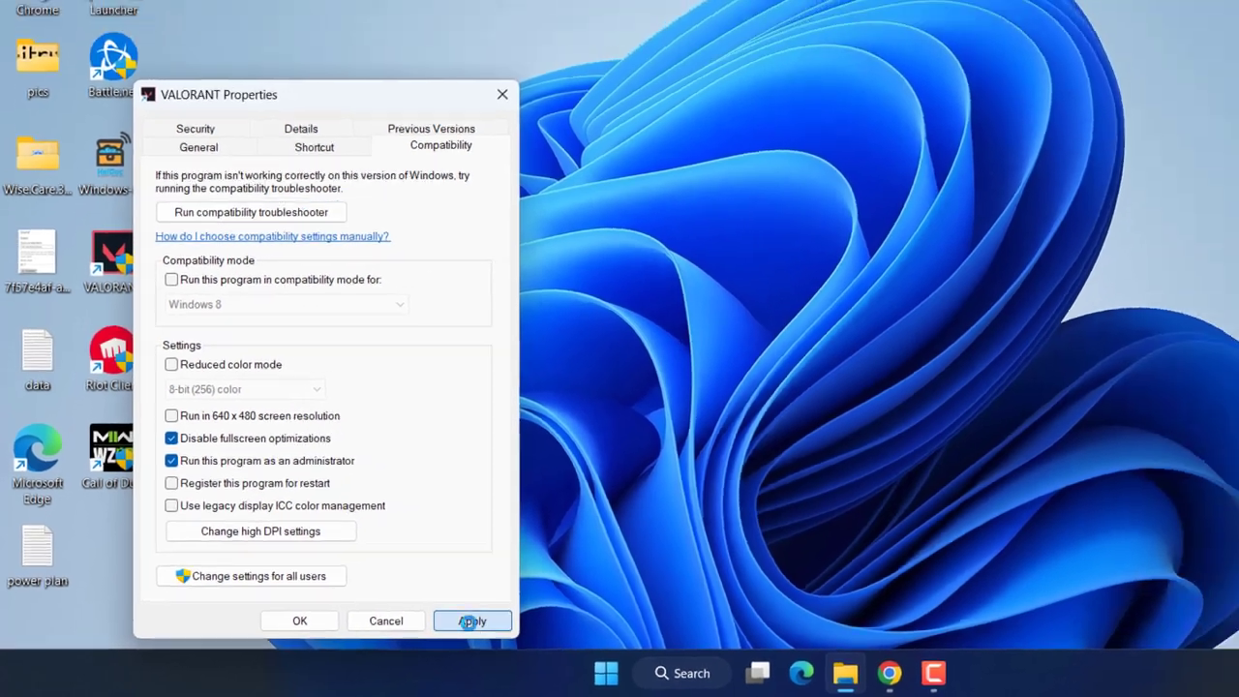
click(334, 611)
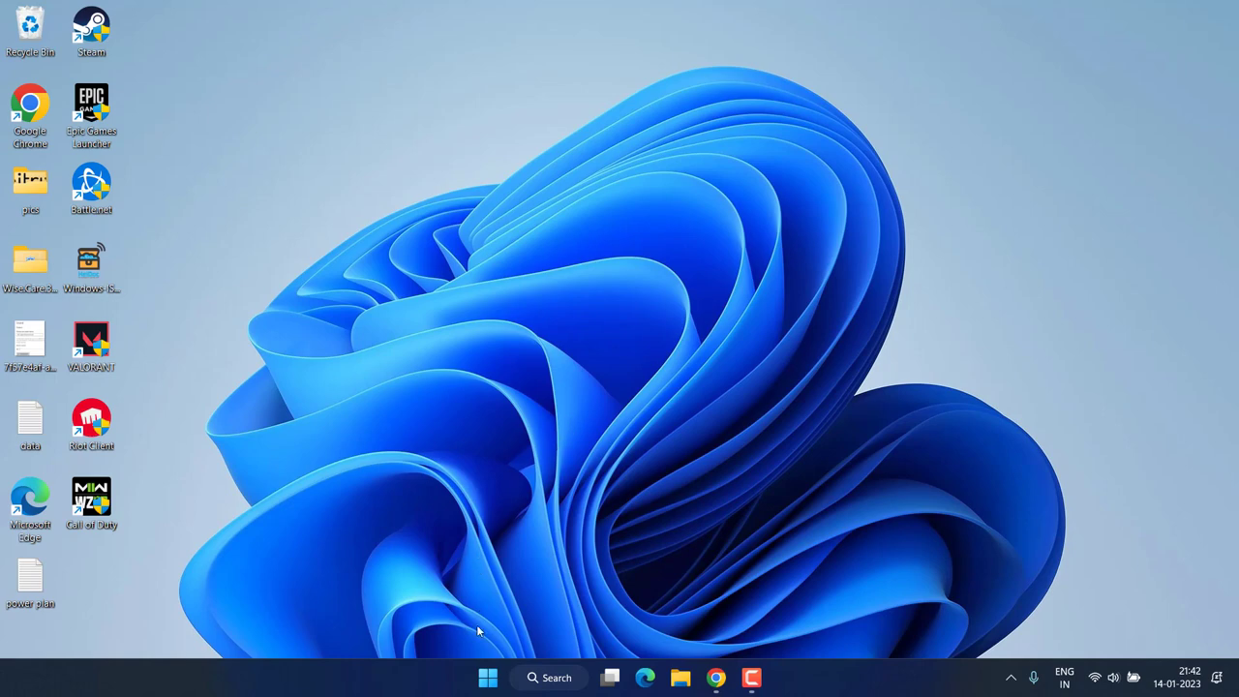
Step: Restart the Windows Explorer process from Task Manager's process list
right_click(486, 678)
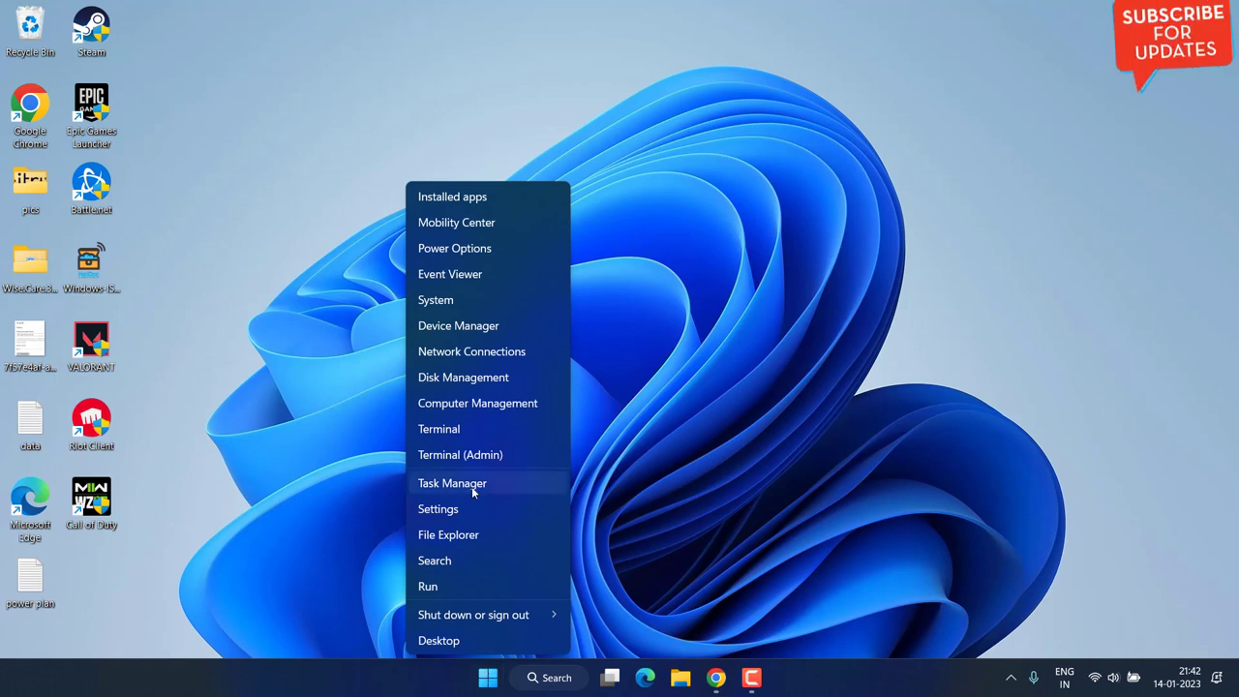
click(497, 486)
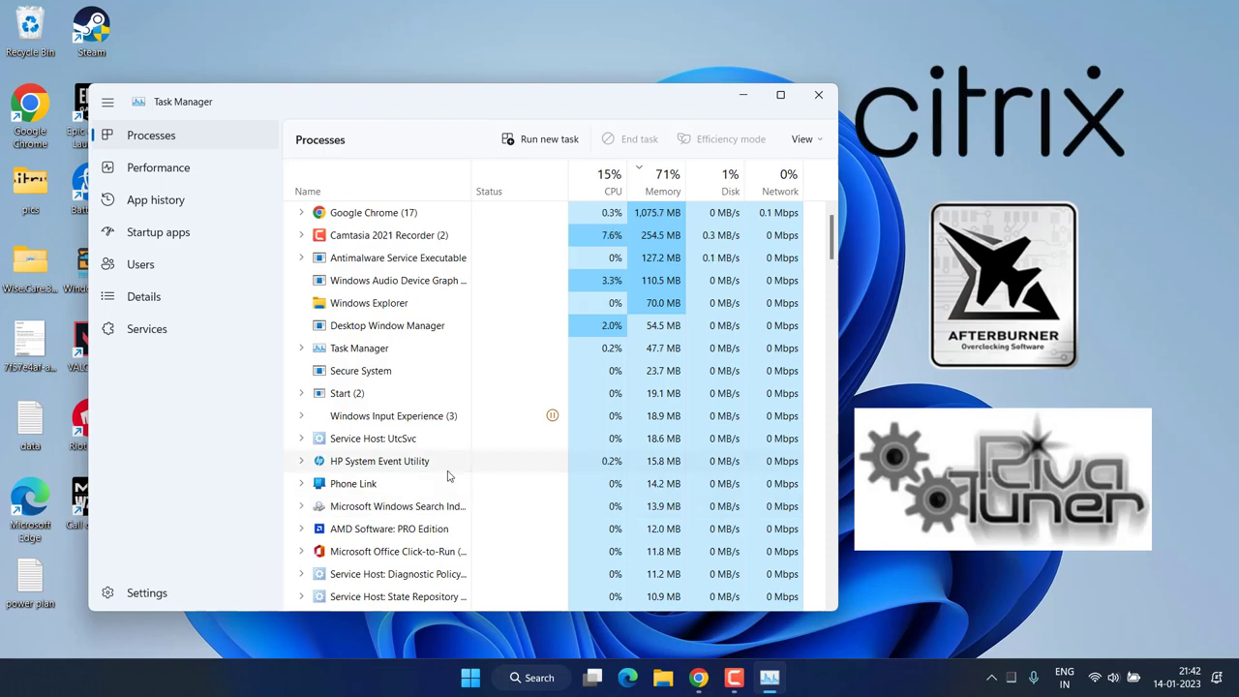
right_click(368, 311)
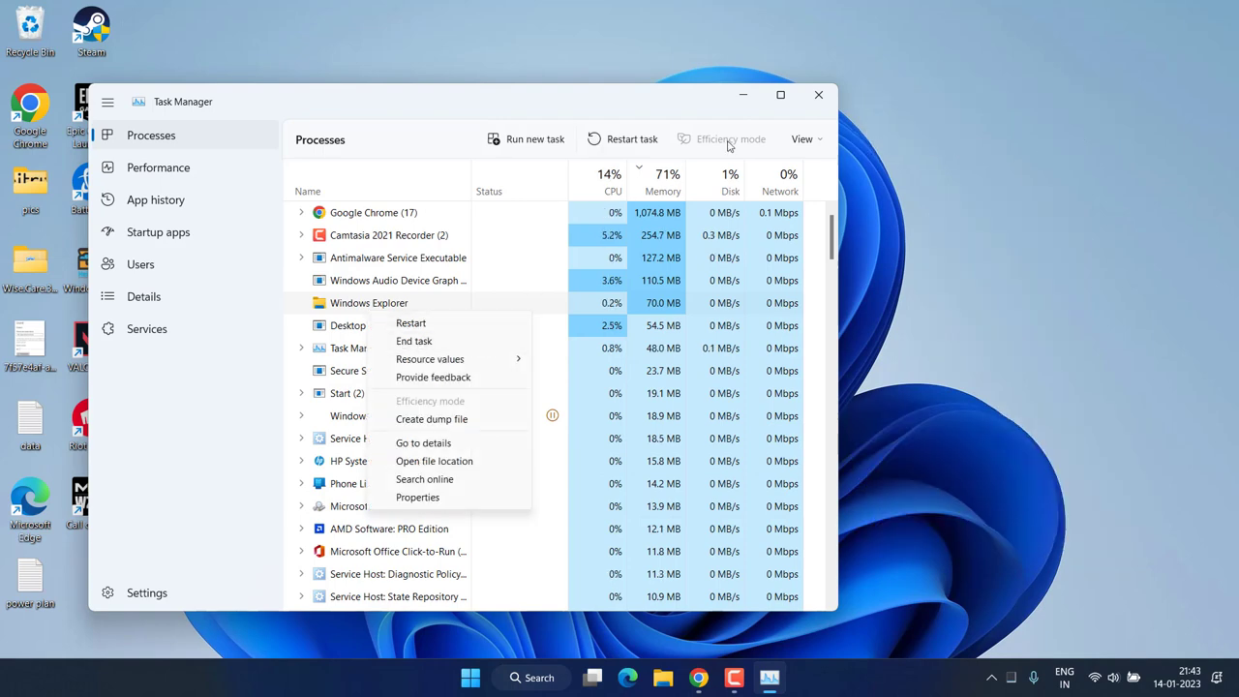
click(818, 97)
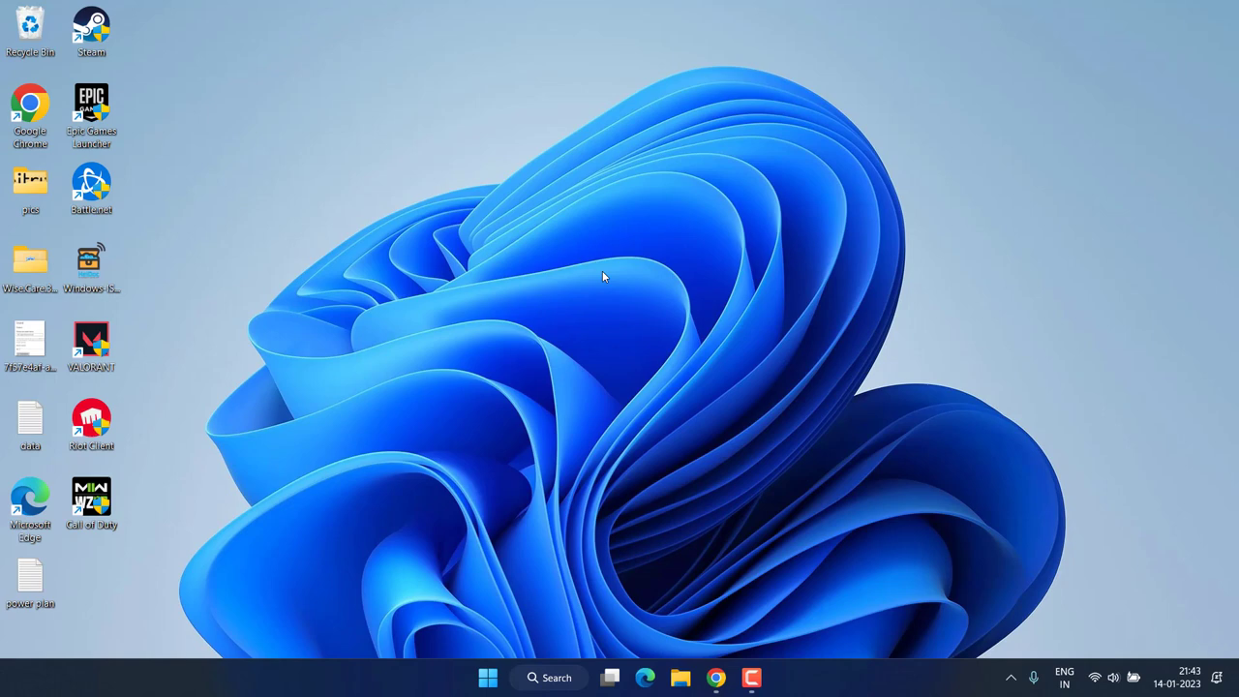
Step: Browse to C:\Riot Games\Riot Client and select RiotClientServices
key(super+e)
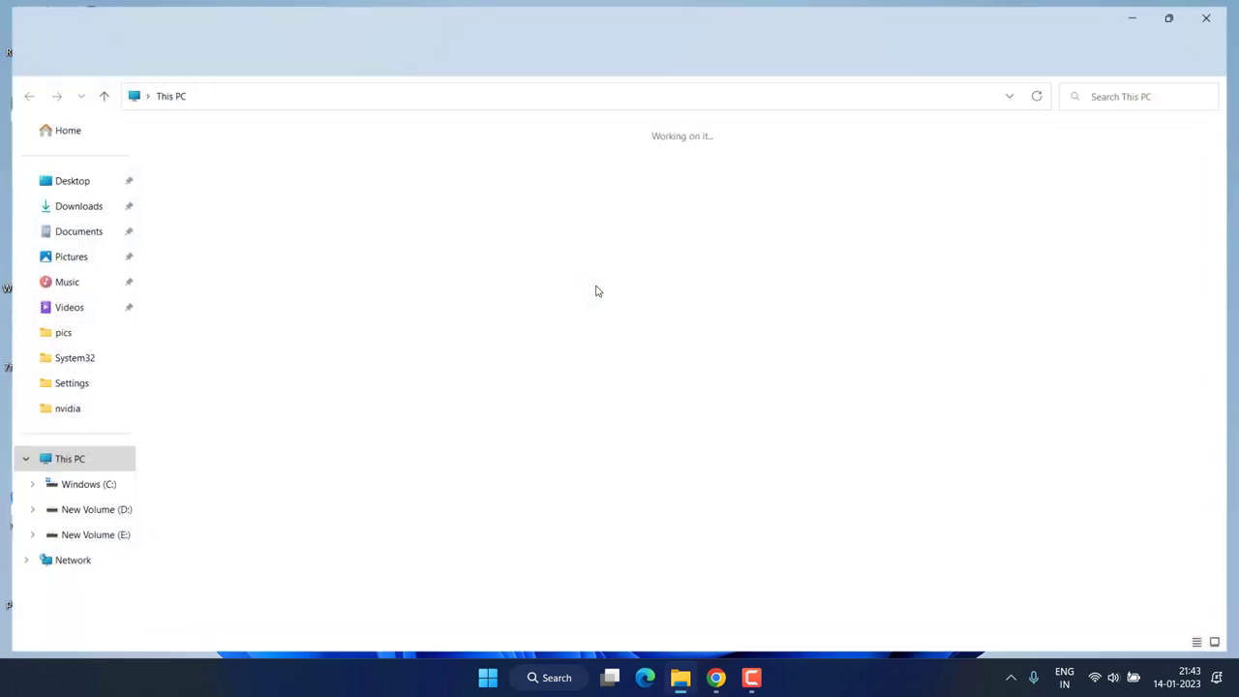
double_click(242, 165)
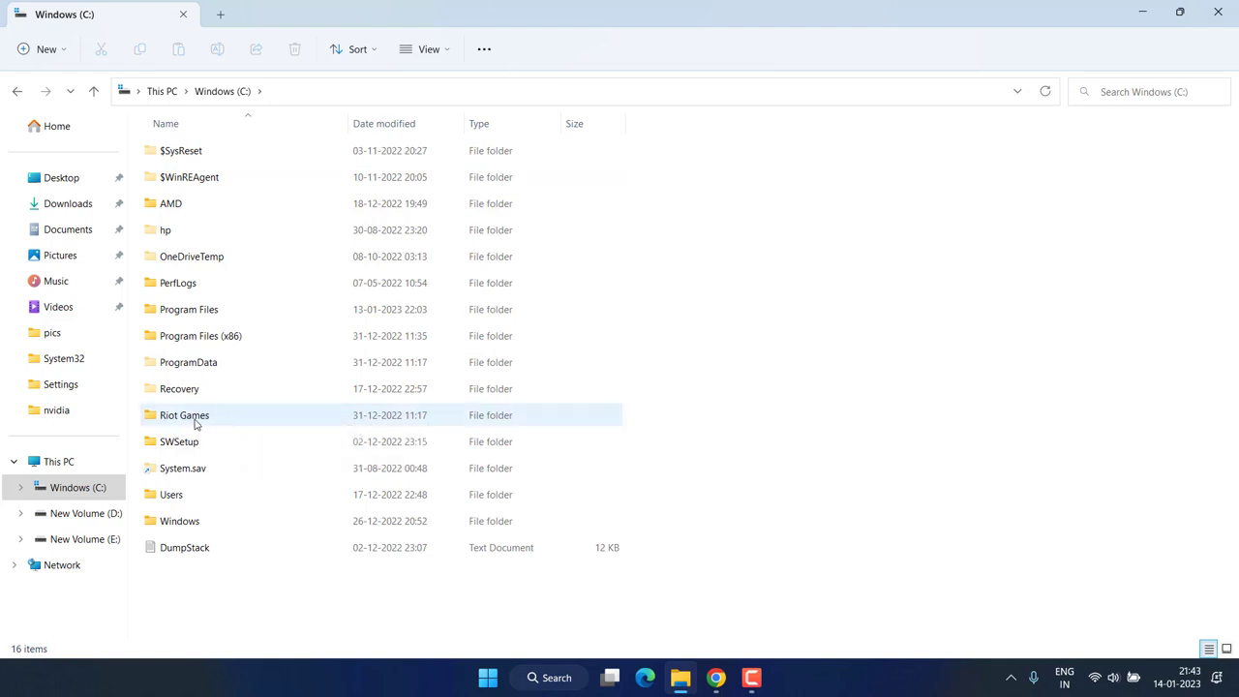
double_click(182, 418)
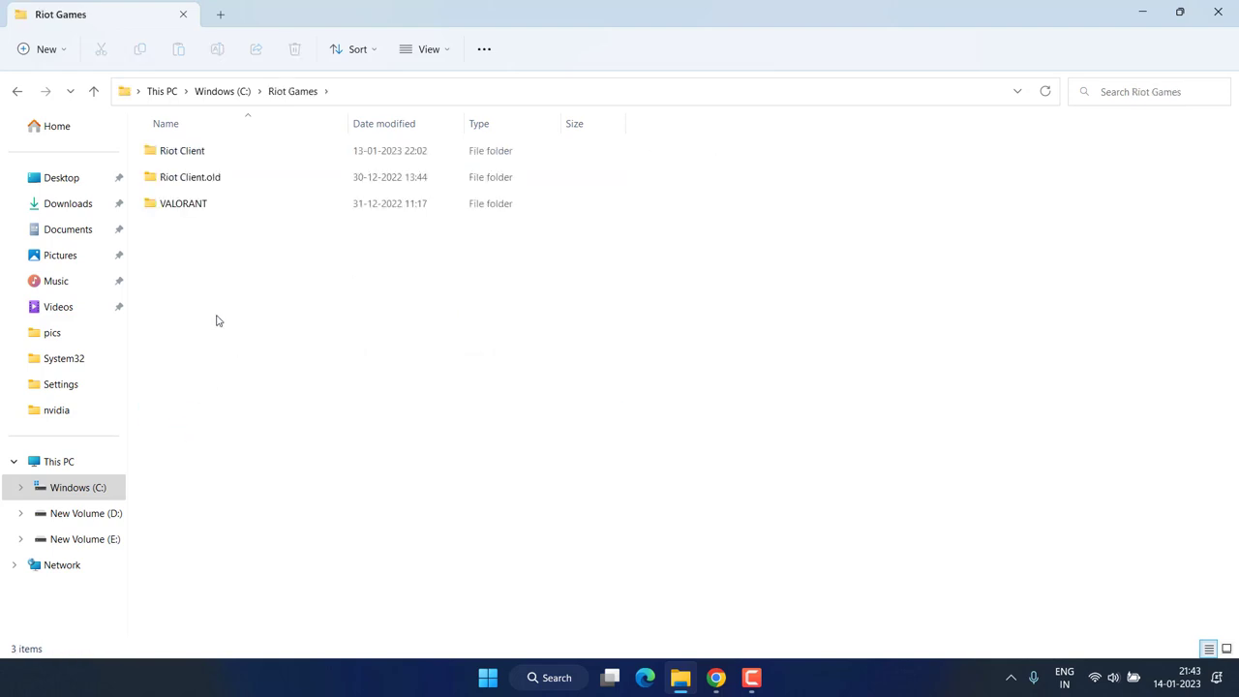
double_click(198, 153)
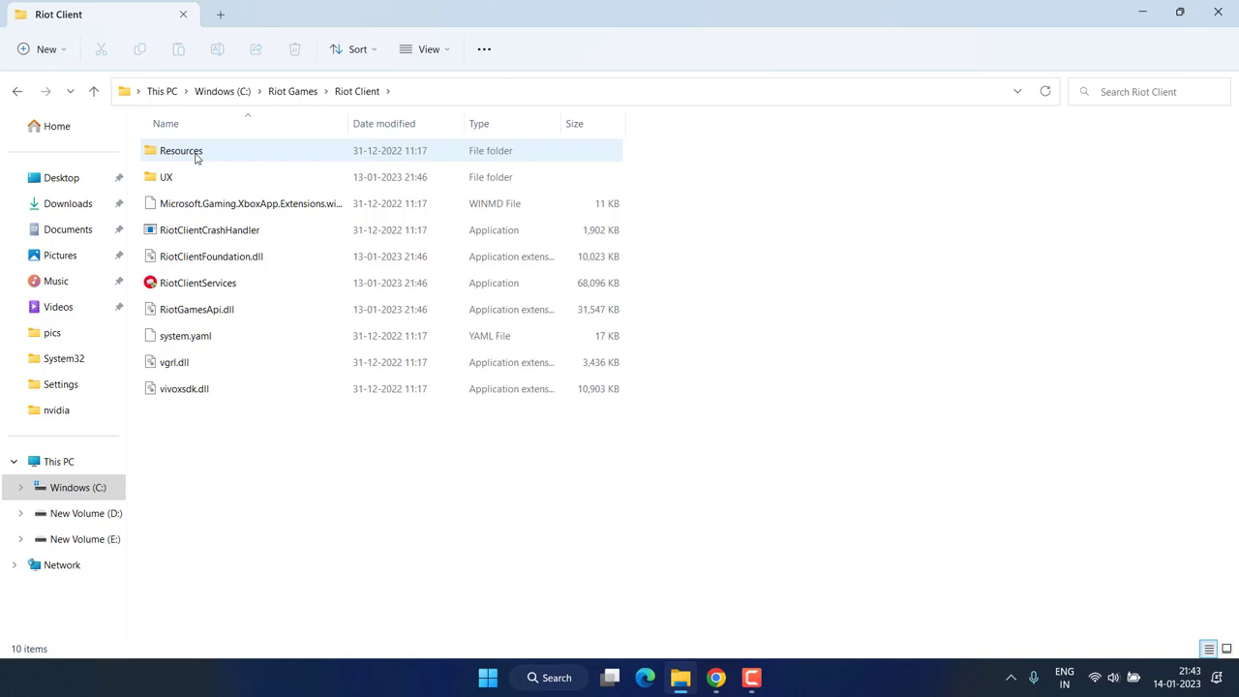
click(199, 286)
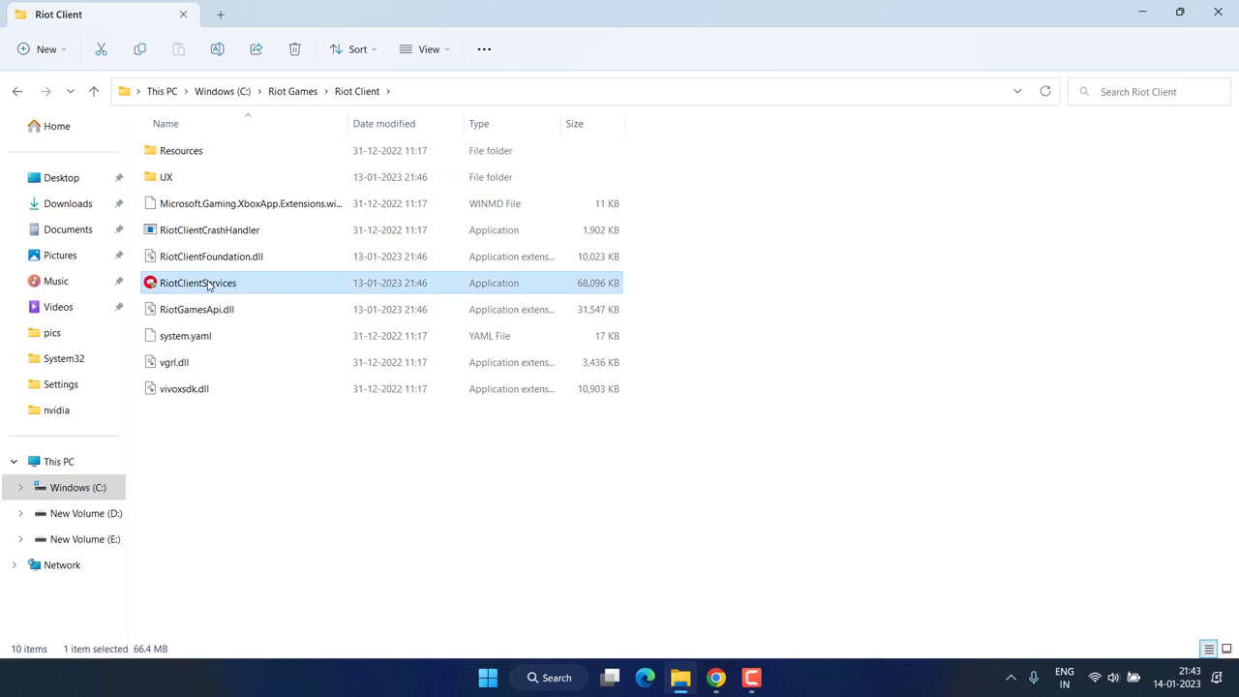
right_click(207, 281)
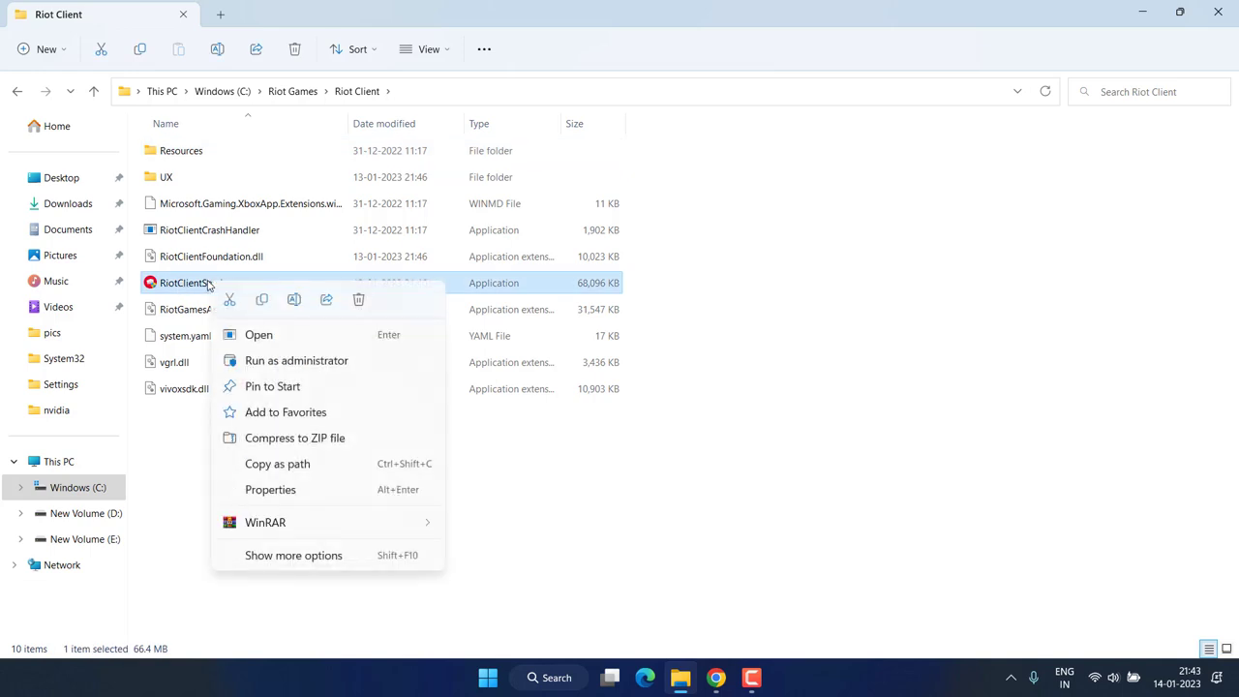
click(305, 341)
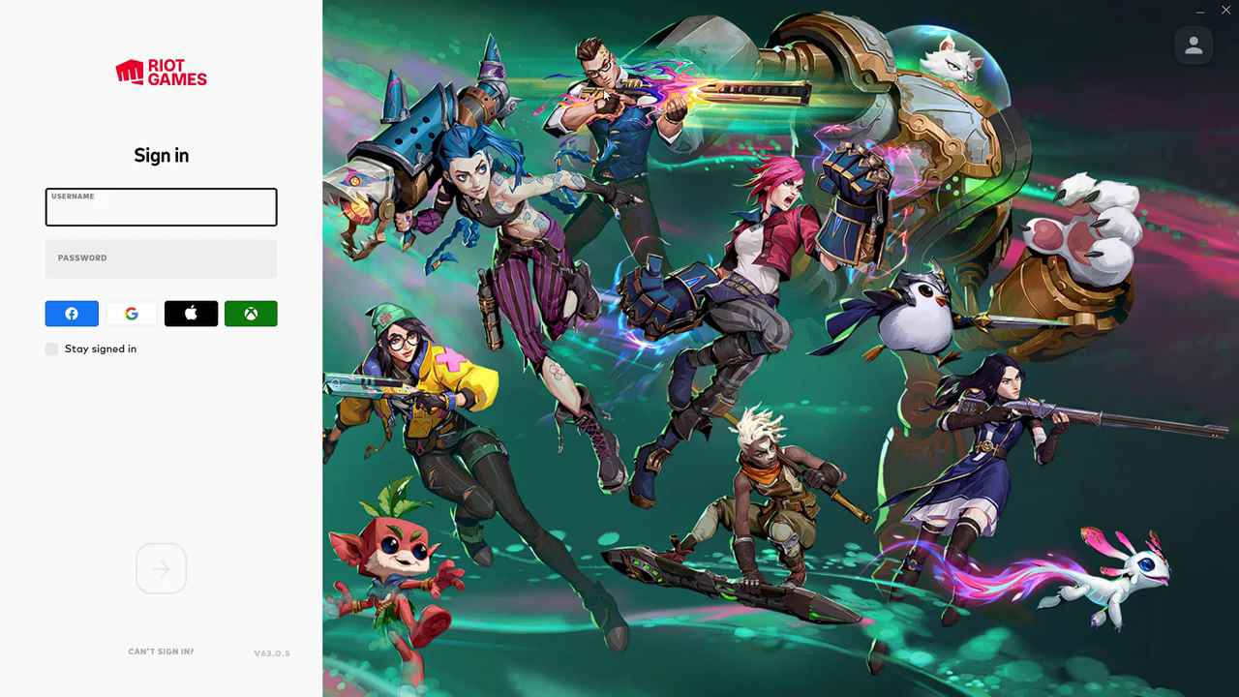
click(1227, 10)
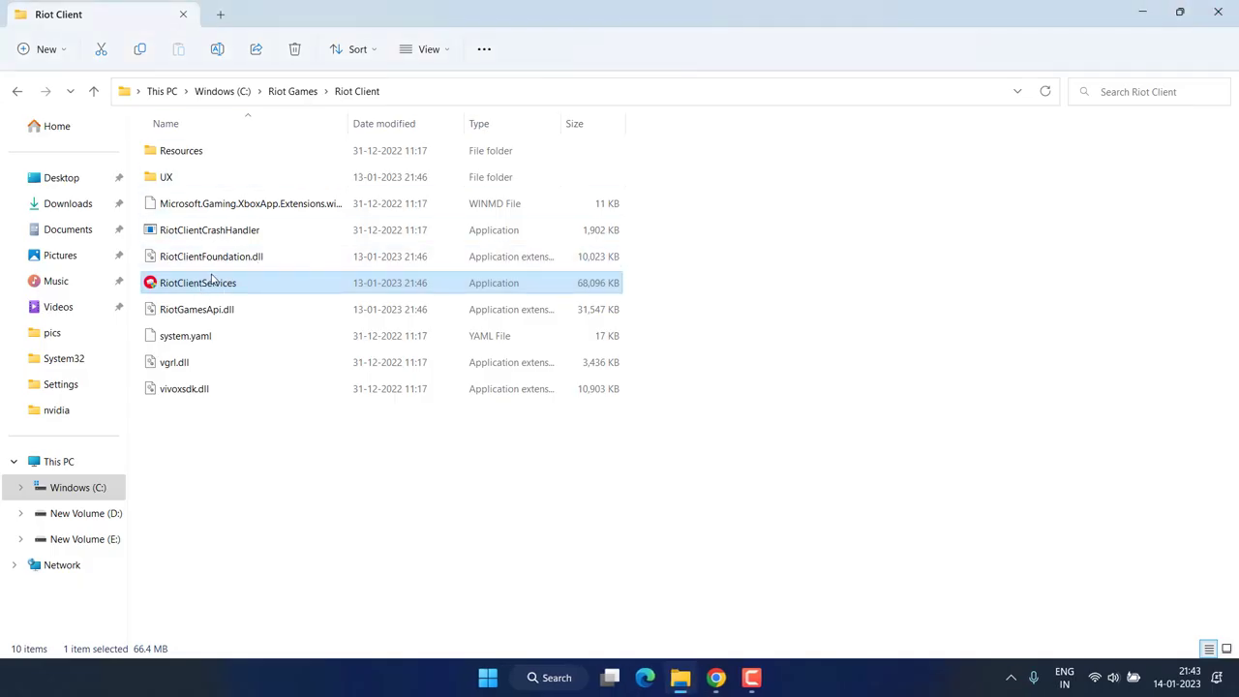
Step: Send a RiotClientServices shortcut to the desktop via Send to, then delete it from the desktop
right_click(210, 286)
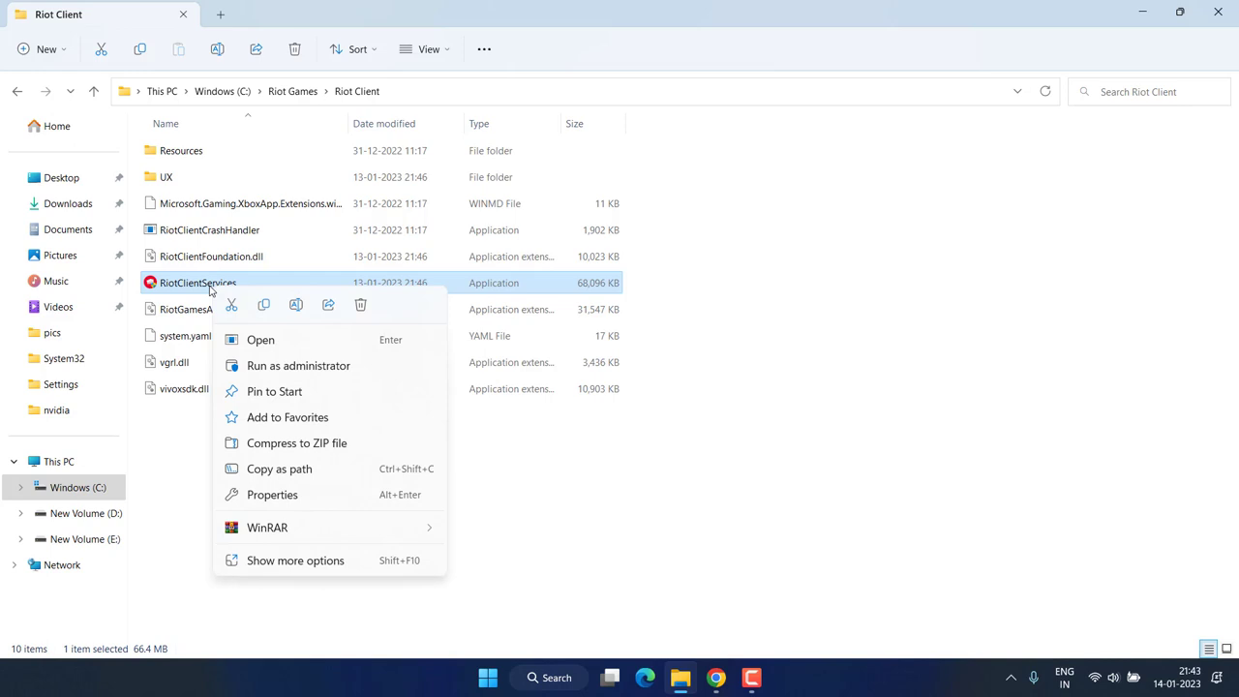
click(287, 562)
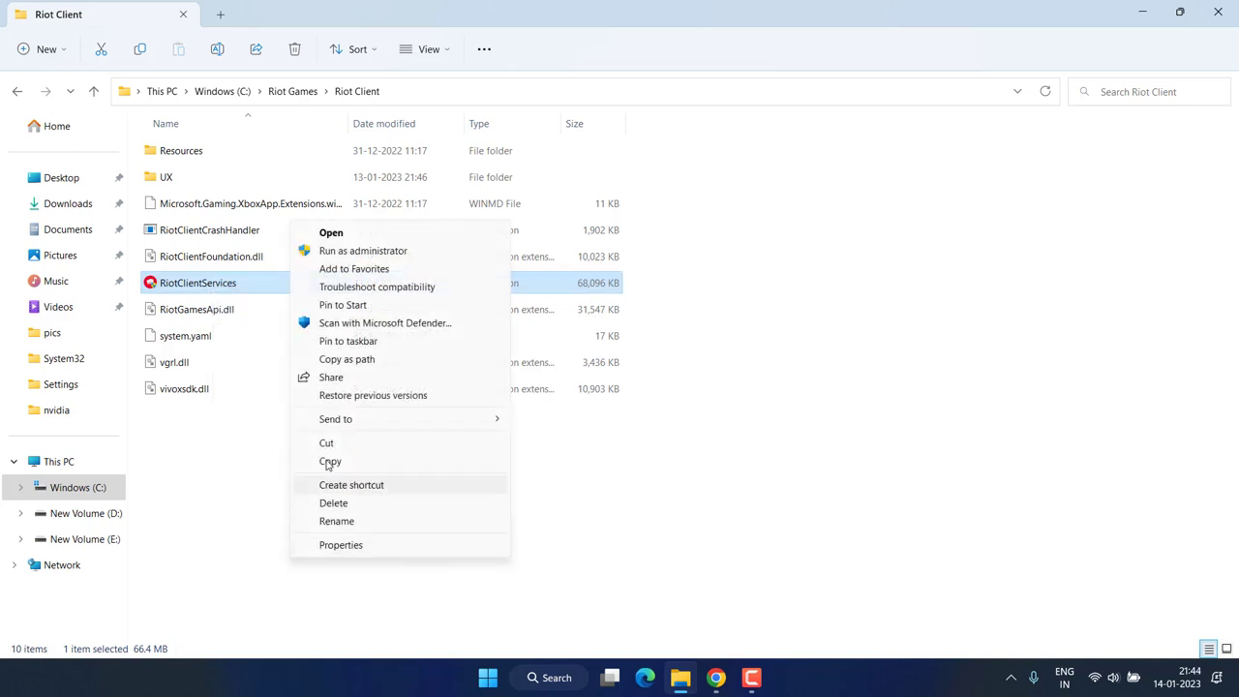
mouse_move(459, 422)
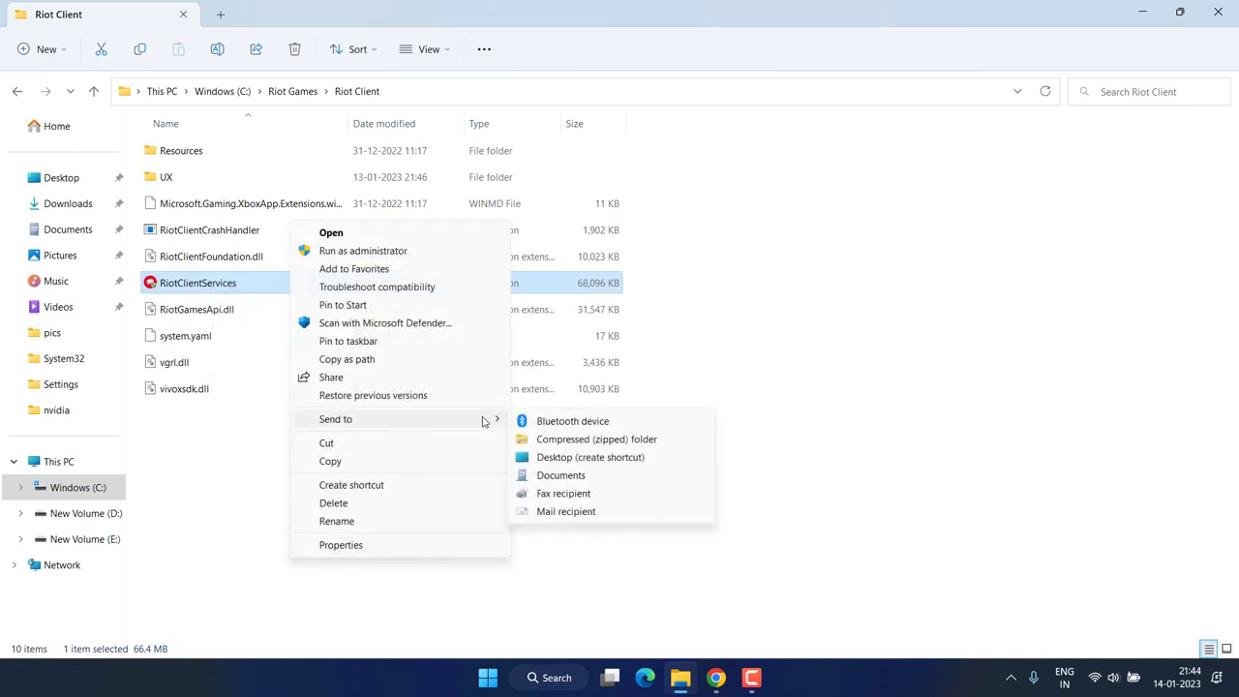
click(581, 466)
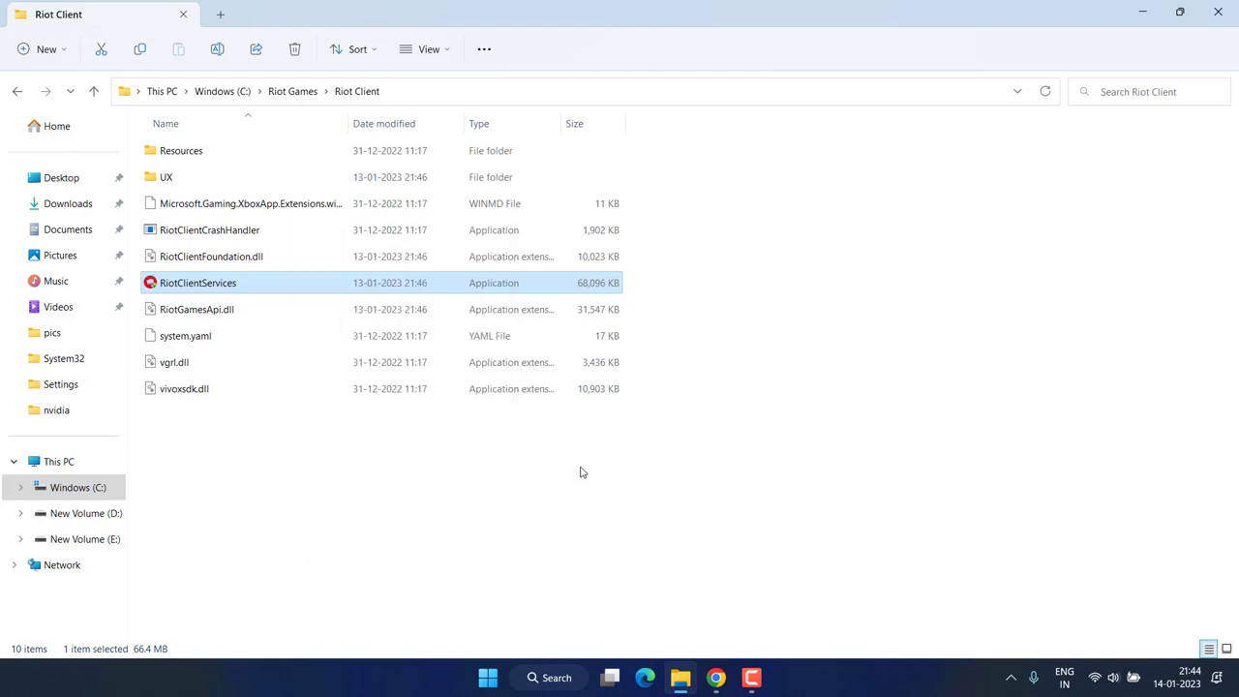
key(super+d)
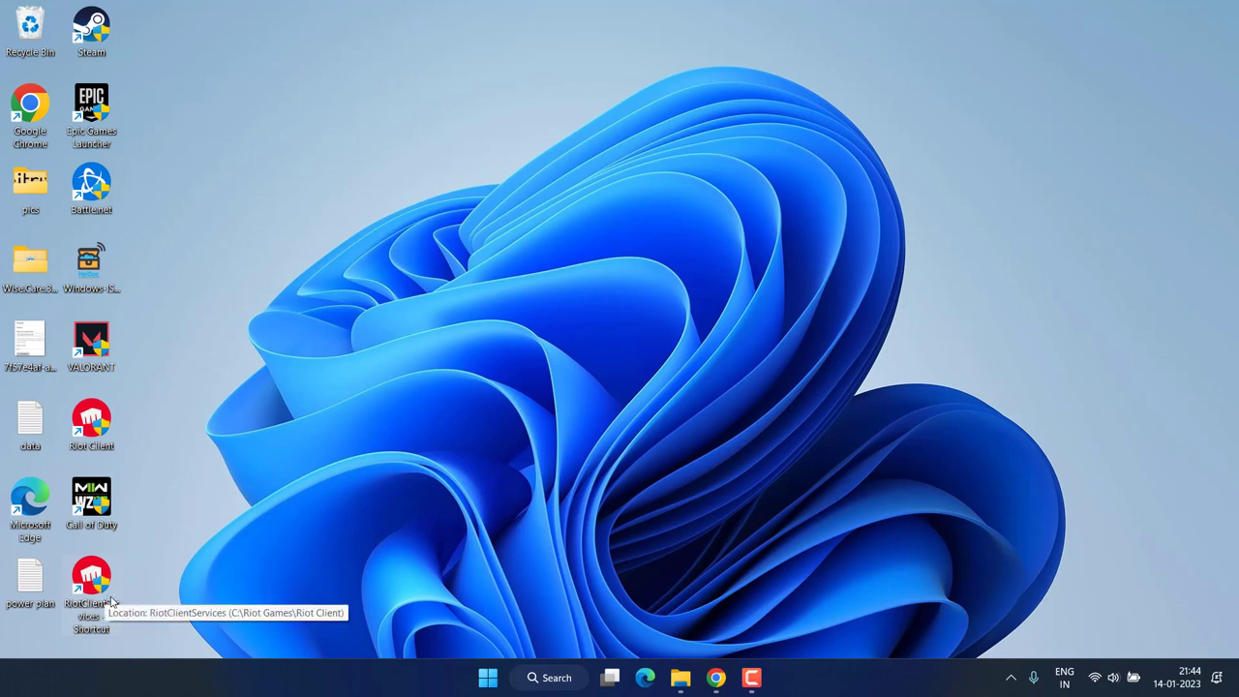
key(Delete)
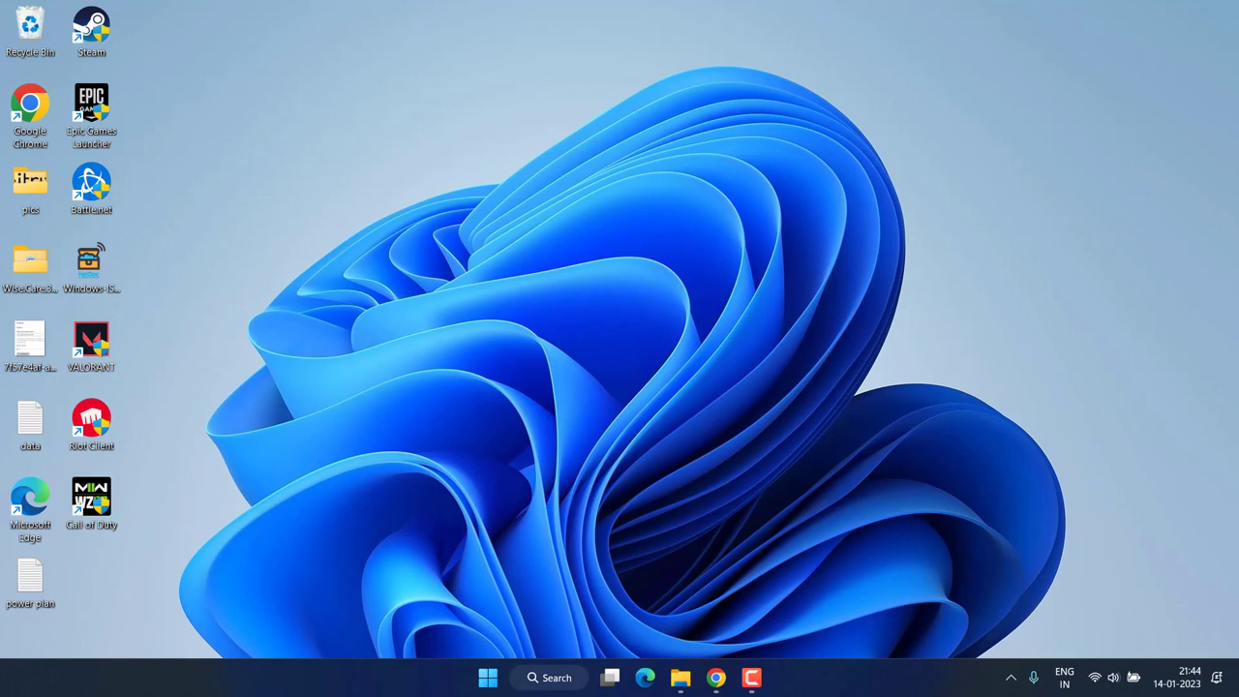
Step: Open a new Notepad document and paste the Riot Client VALORANT launch command
click(502, 683)
text(note)
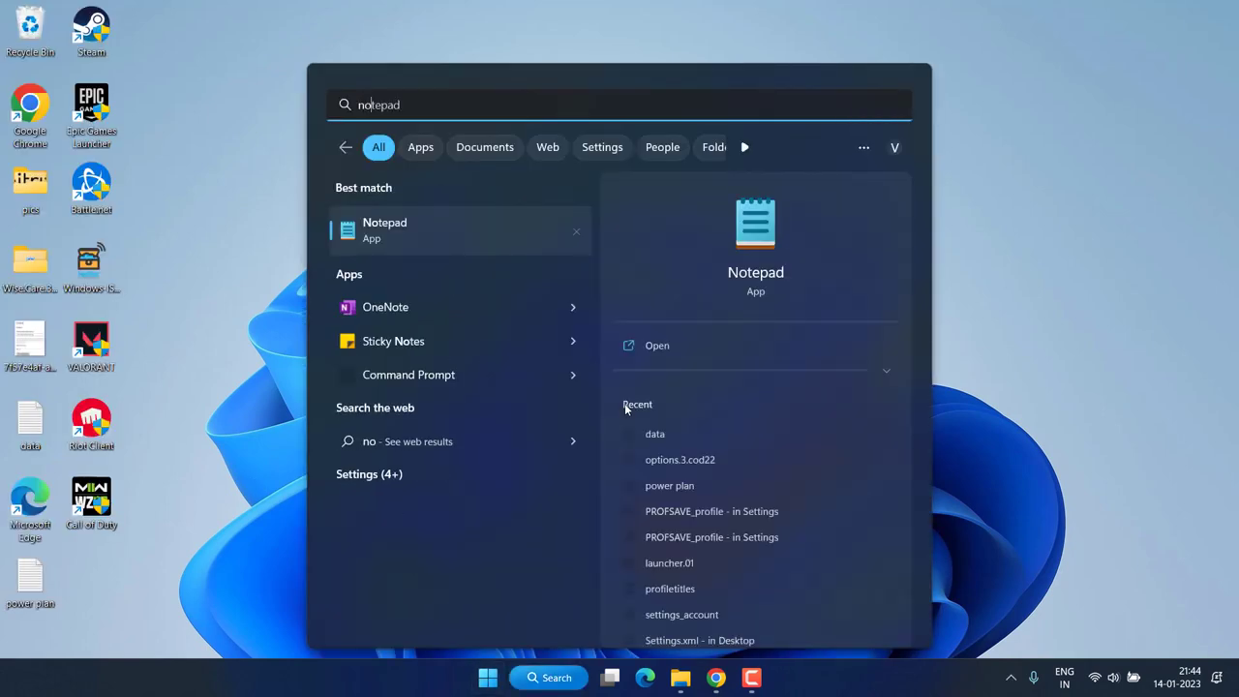
click(748, 241)
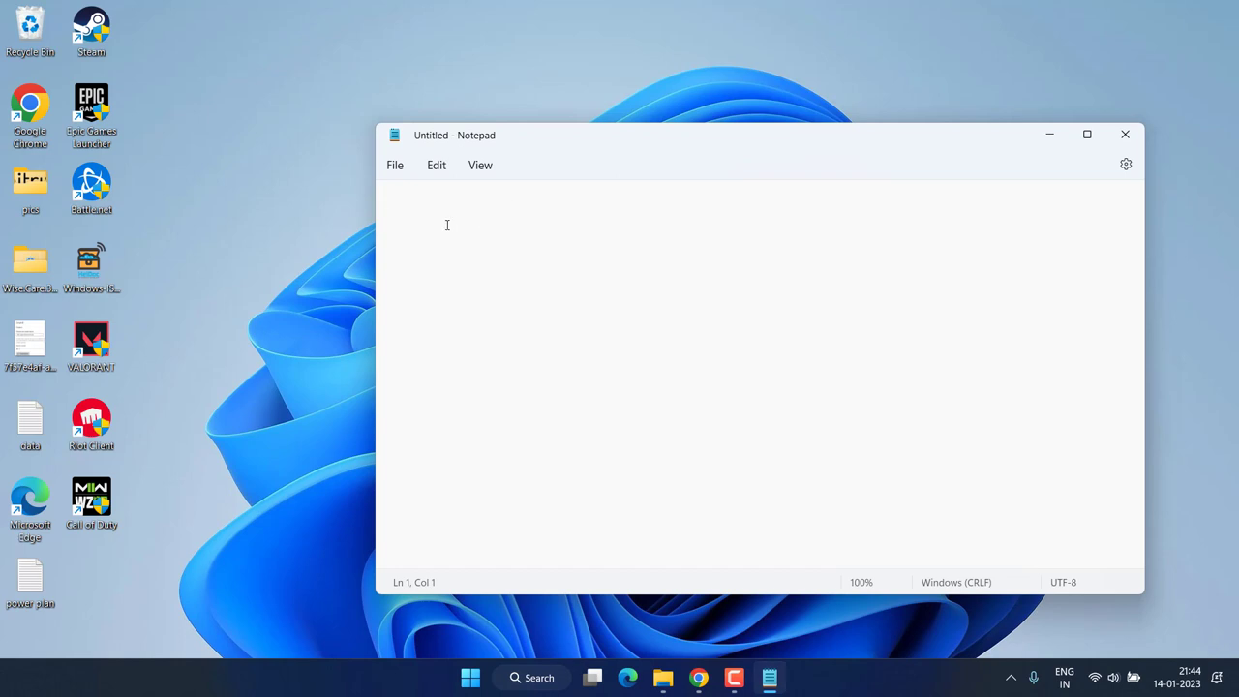
text("C:\Riot Games\Riot Client\RiotClientServices.exe" --launch-product=valorant --launch-patchline=live)
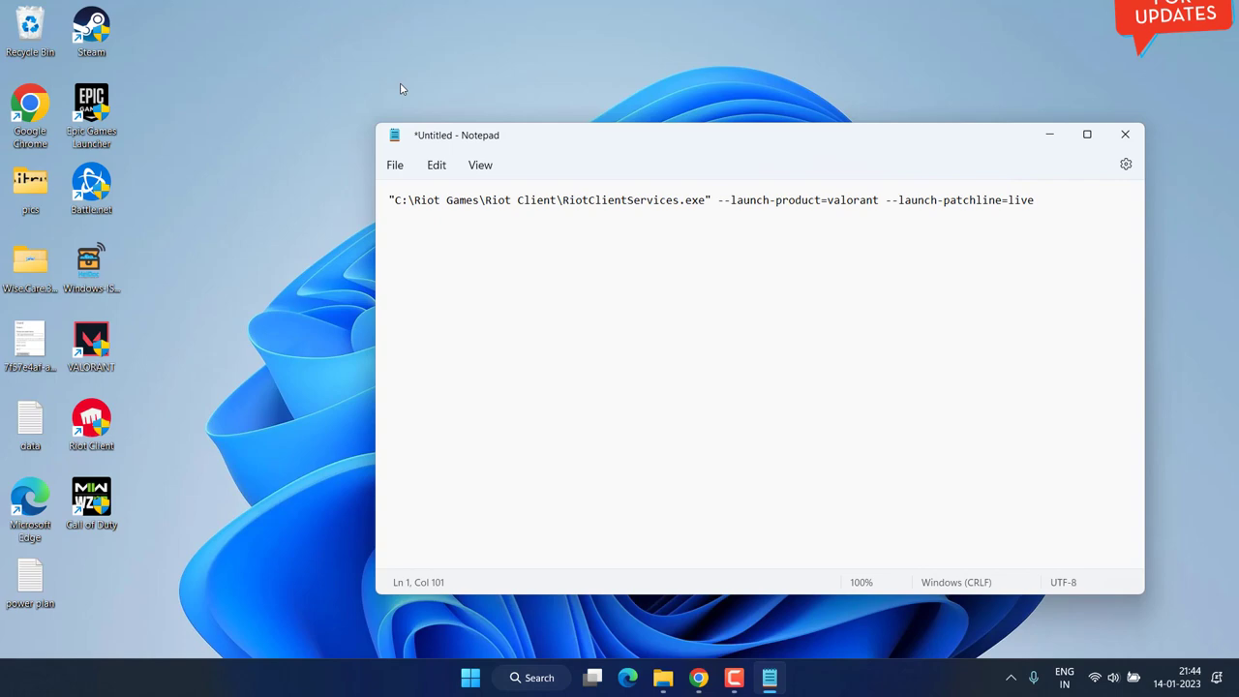
Step: Save the note to the Desktop as valorantlaunch.bat with file type All files
click(394, 167)
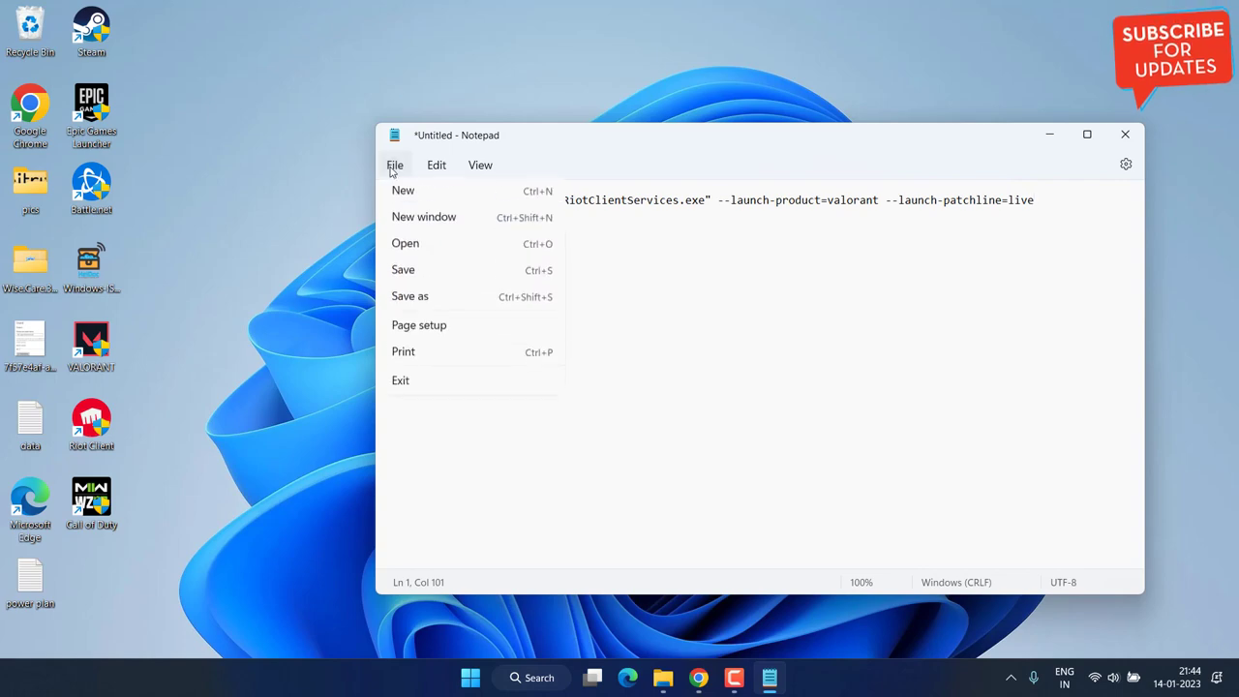
click(411, 302)
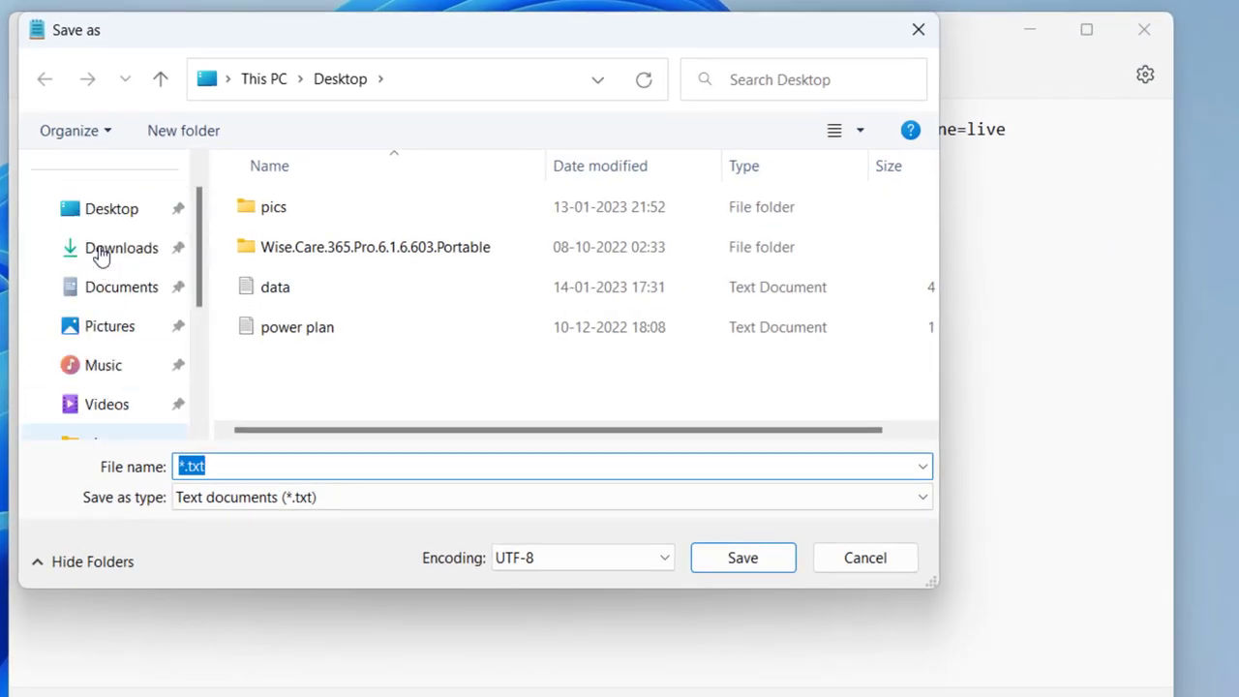
click(246, 466)
text(v)
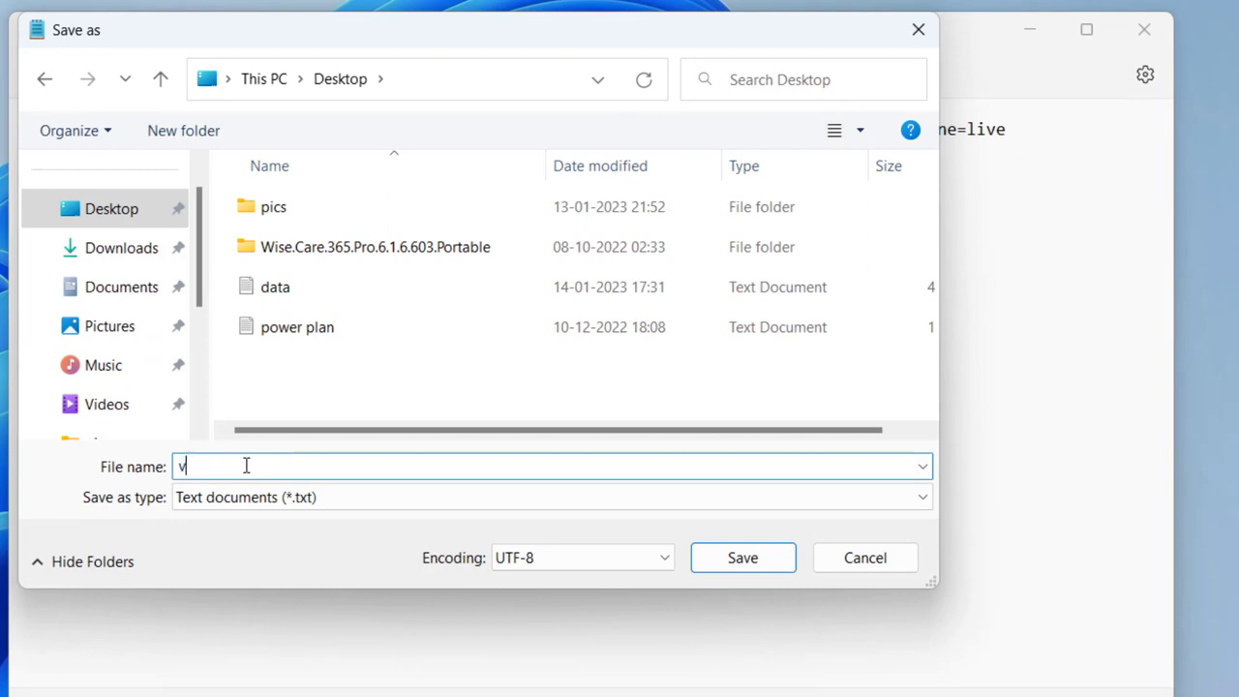
text(alorantlaunch.bat)
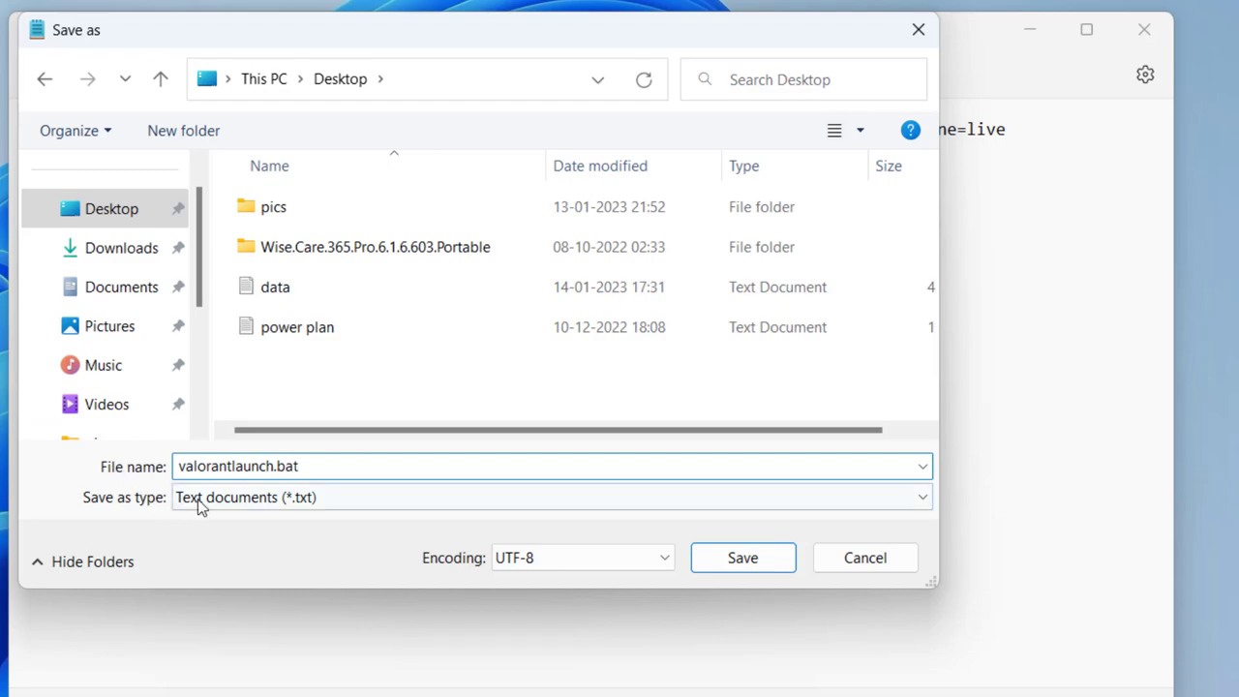
click(198, 498)
click(199, 541)
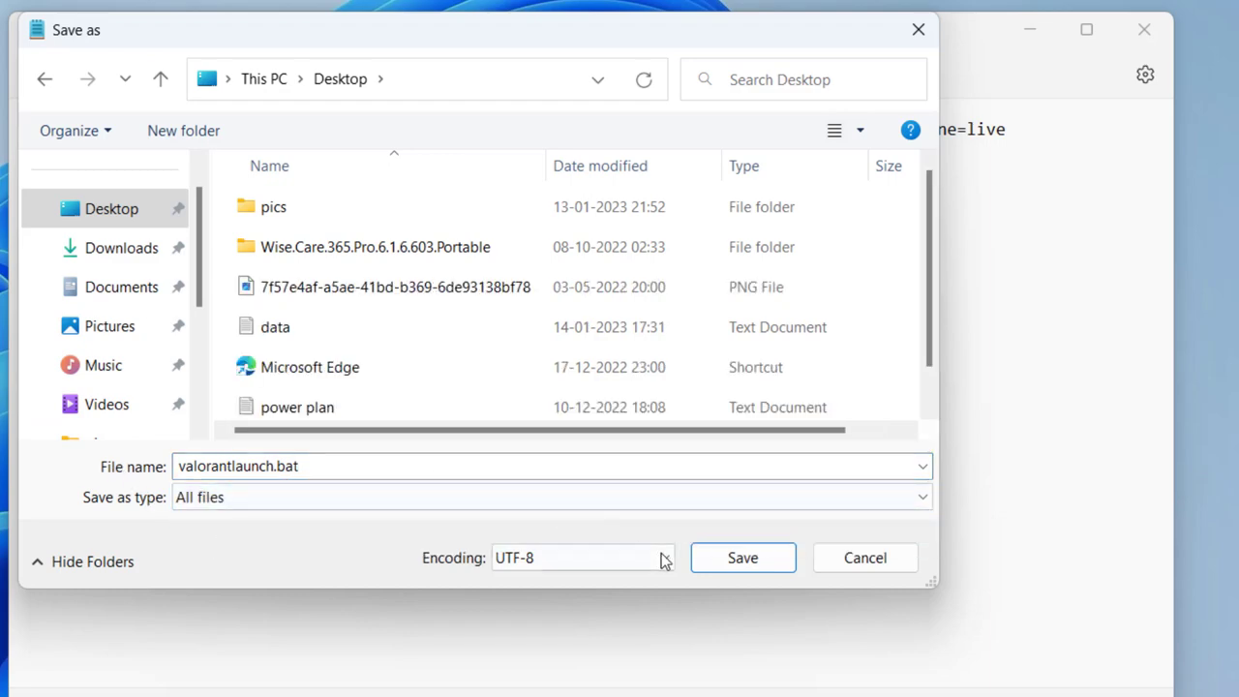
click(742, 559)
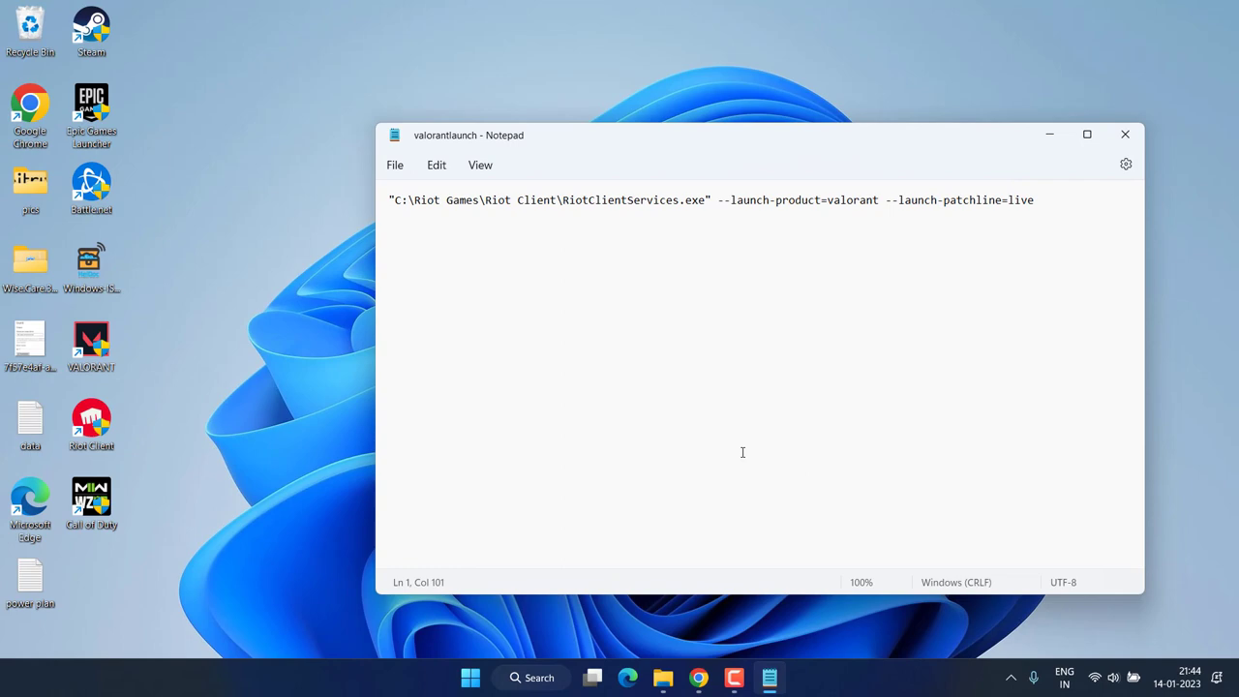
Step: Close Notepad and run valorantlaunch.bat from the desktop to launch the Riot Client
click(1124, 133)
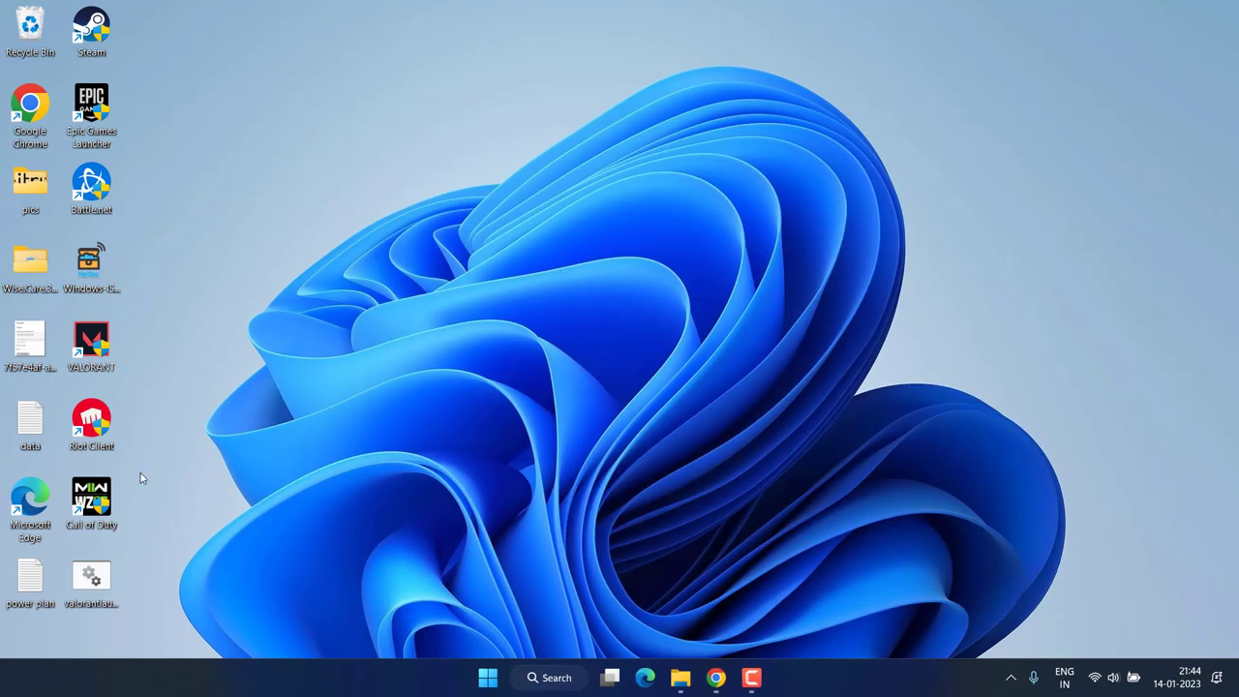
double_click(94, 585)
Step: Open the %programdata% folder through the Run prompt
right_click(488, 677)
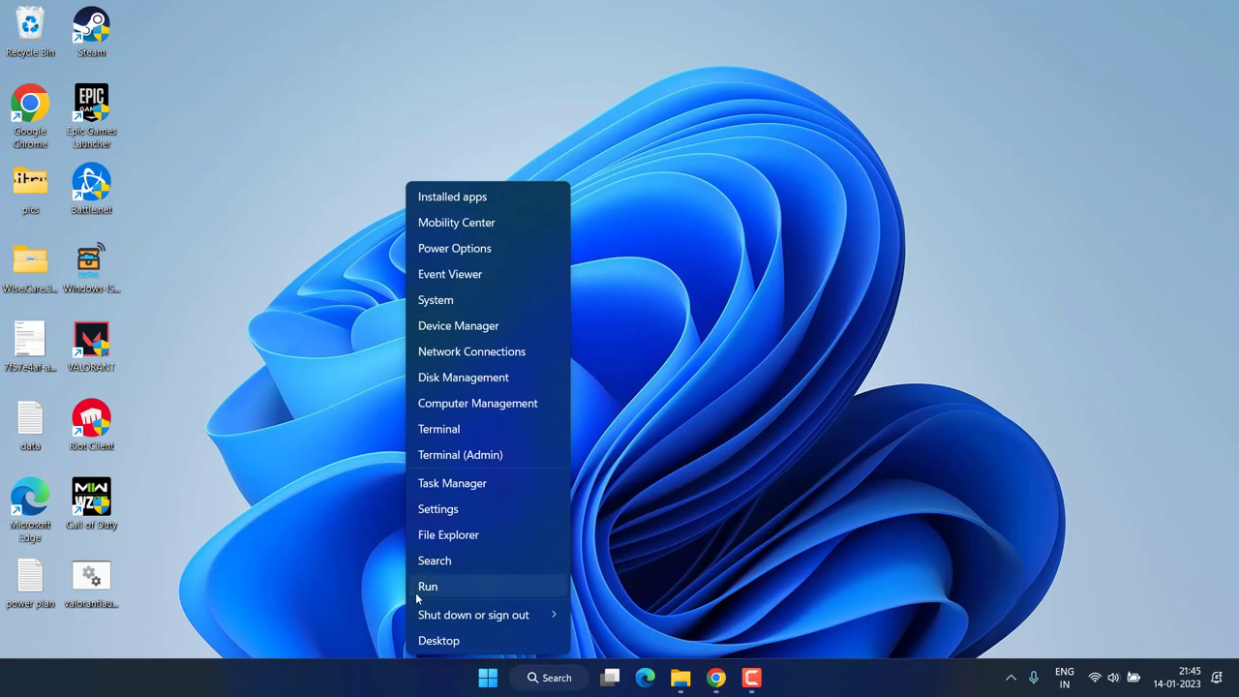
click(442, 588)
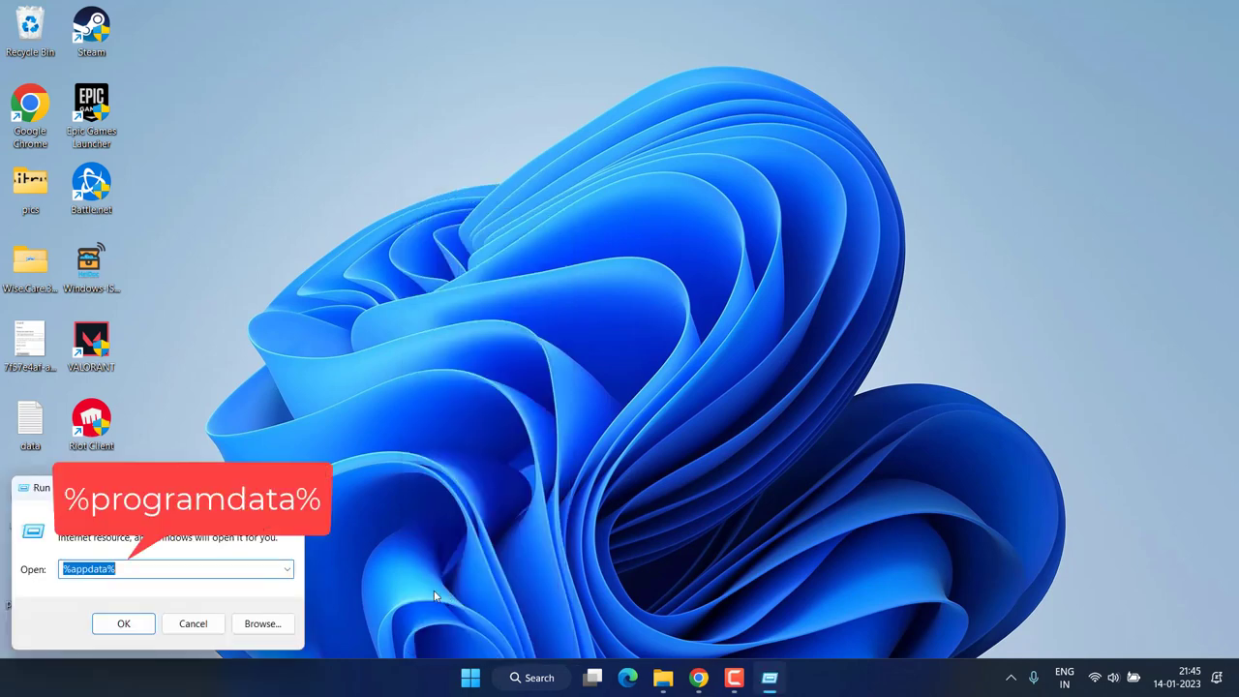
text(%pr)
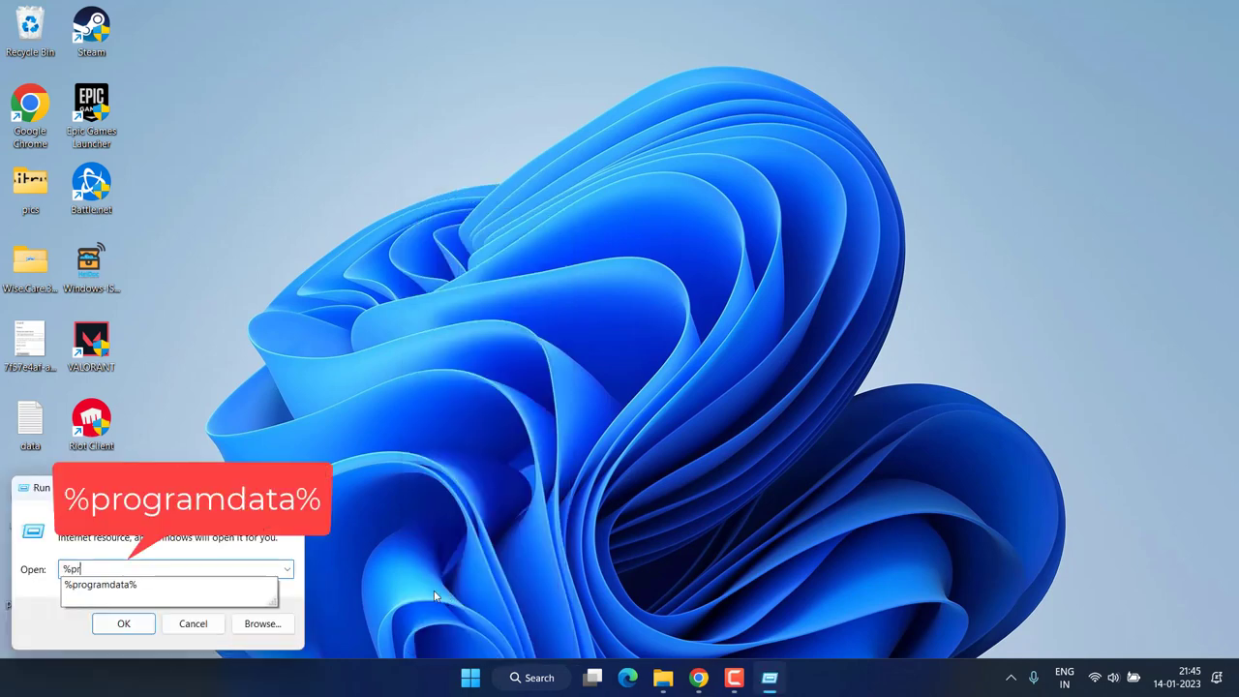
key(Down)
key(Return)
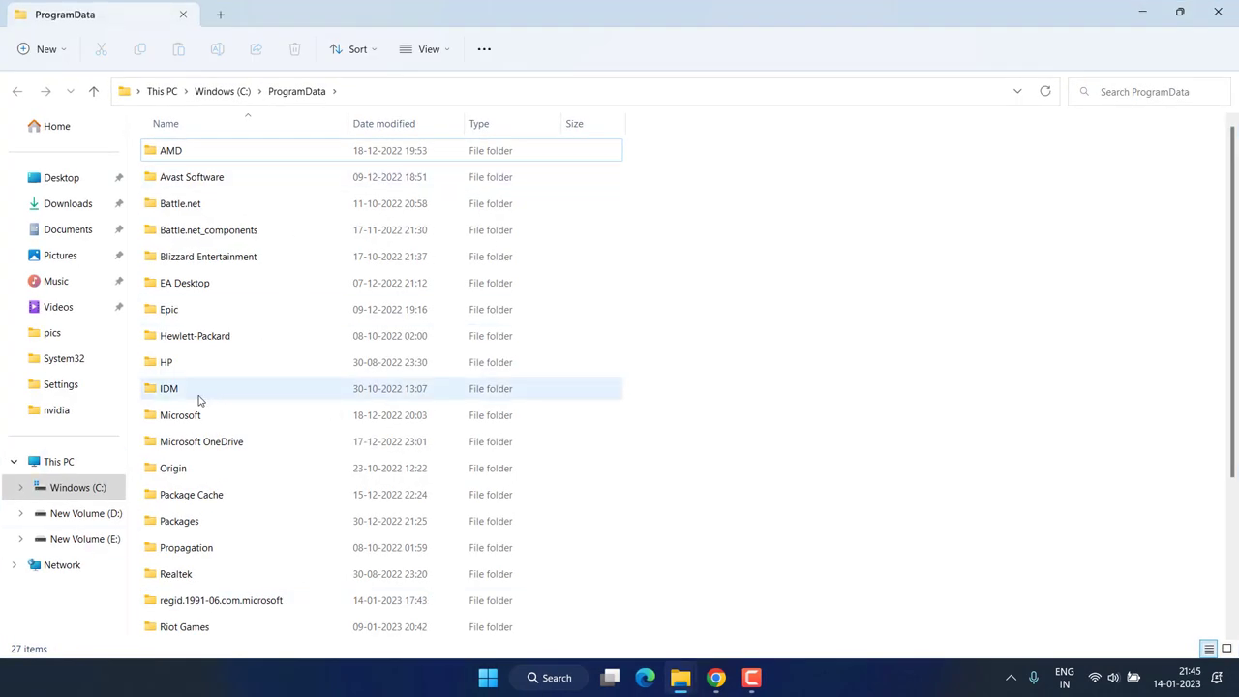
Step: Select the Riot Games folder in ProgramData and bring up its options menu
click(194, 397)
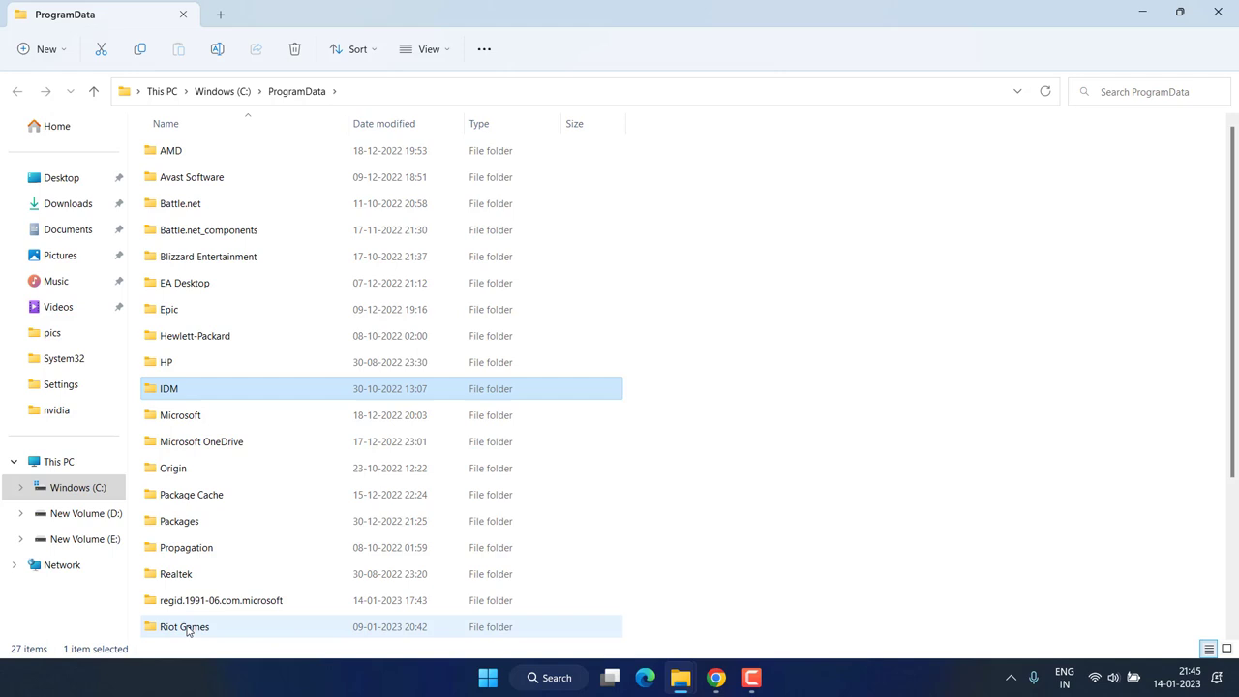
click(194, 627)
scroll(258, 516, down, 3)
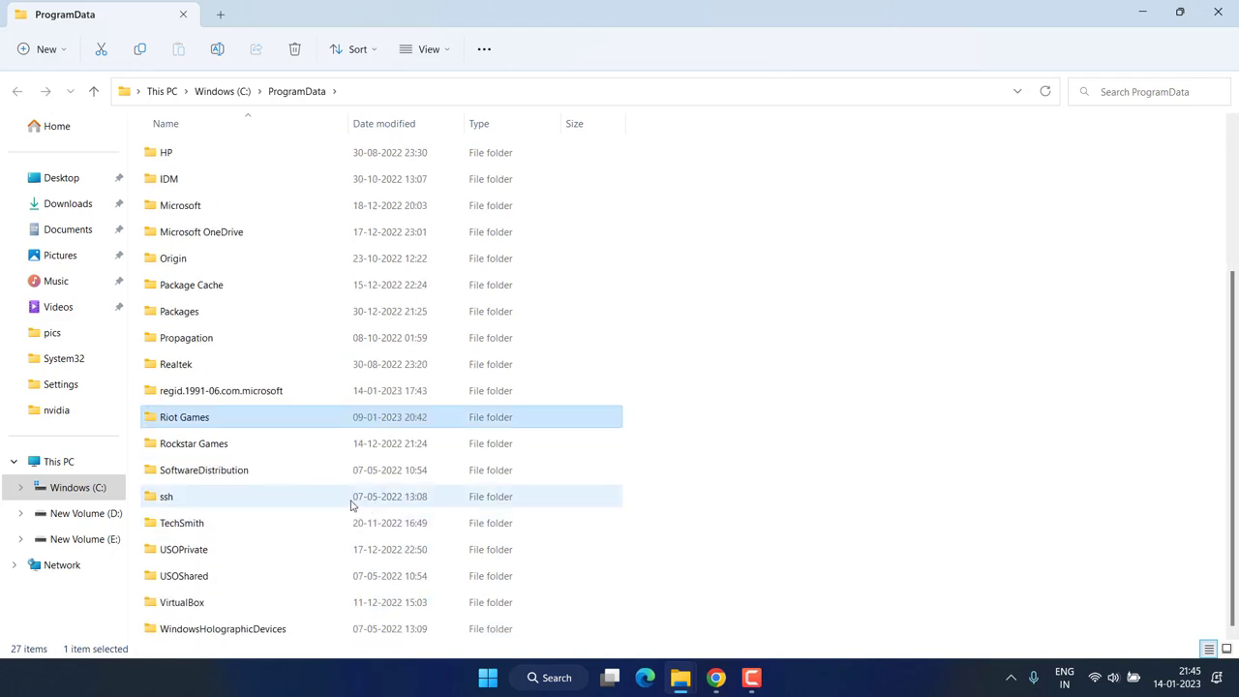
key(v)
click(187, 417)
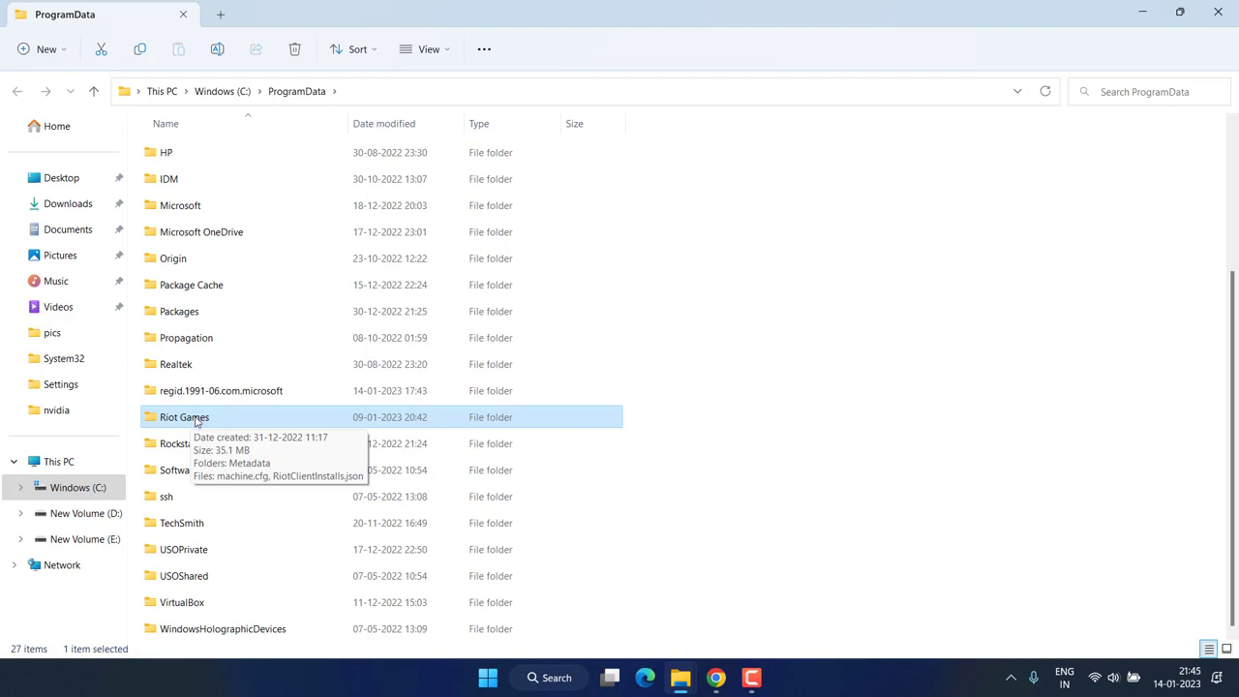
right_click(193, 420)
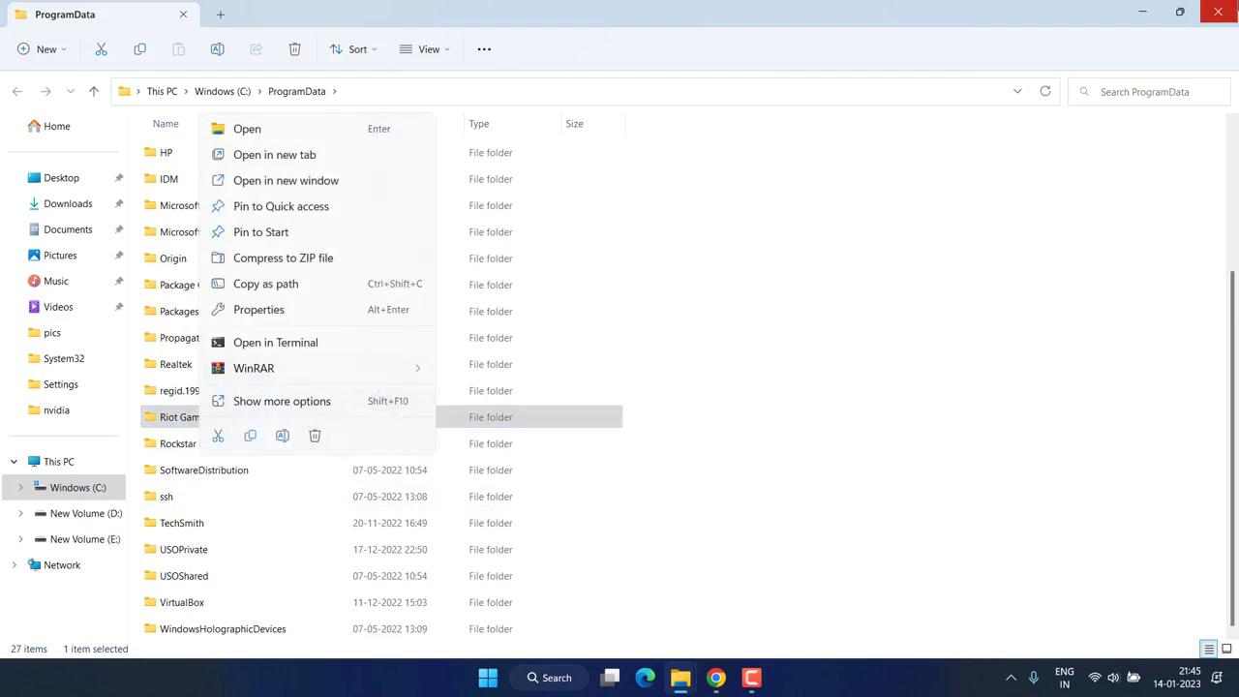
key(super+d)
key(super+r)
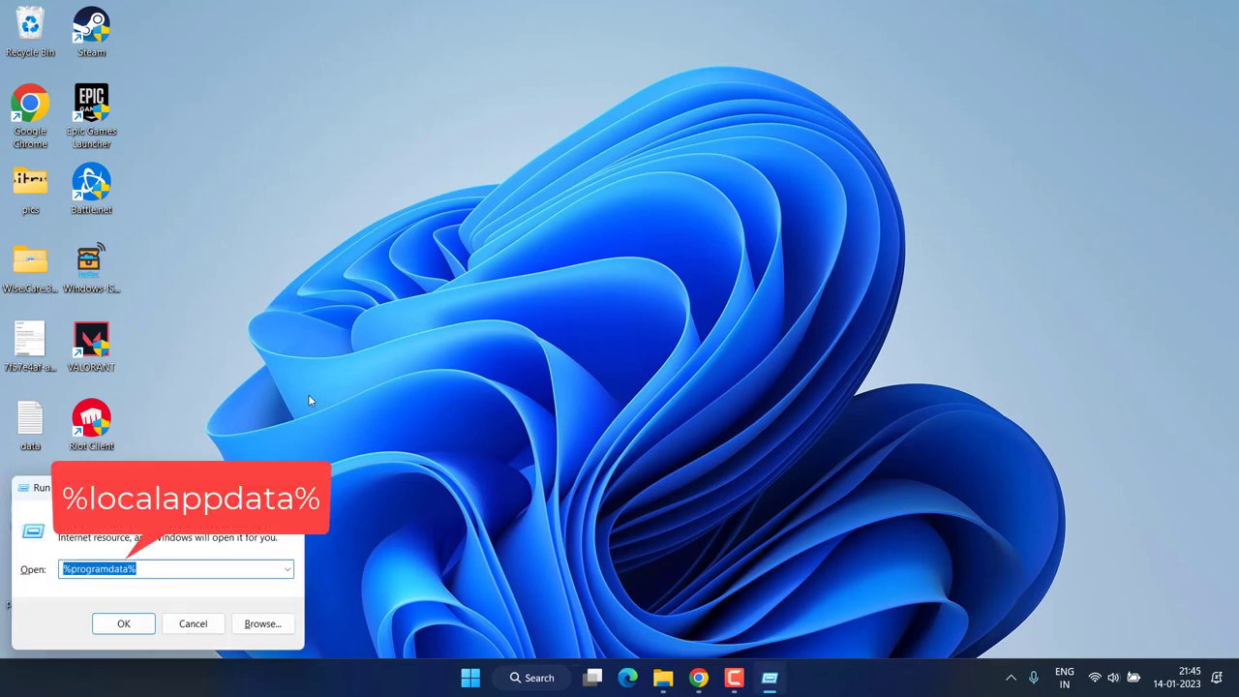
Step: Open %localappdata% and select the Riot Games and VALORANT folders, viewing their options
text(%localappdata%)
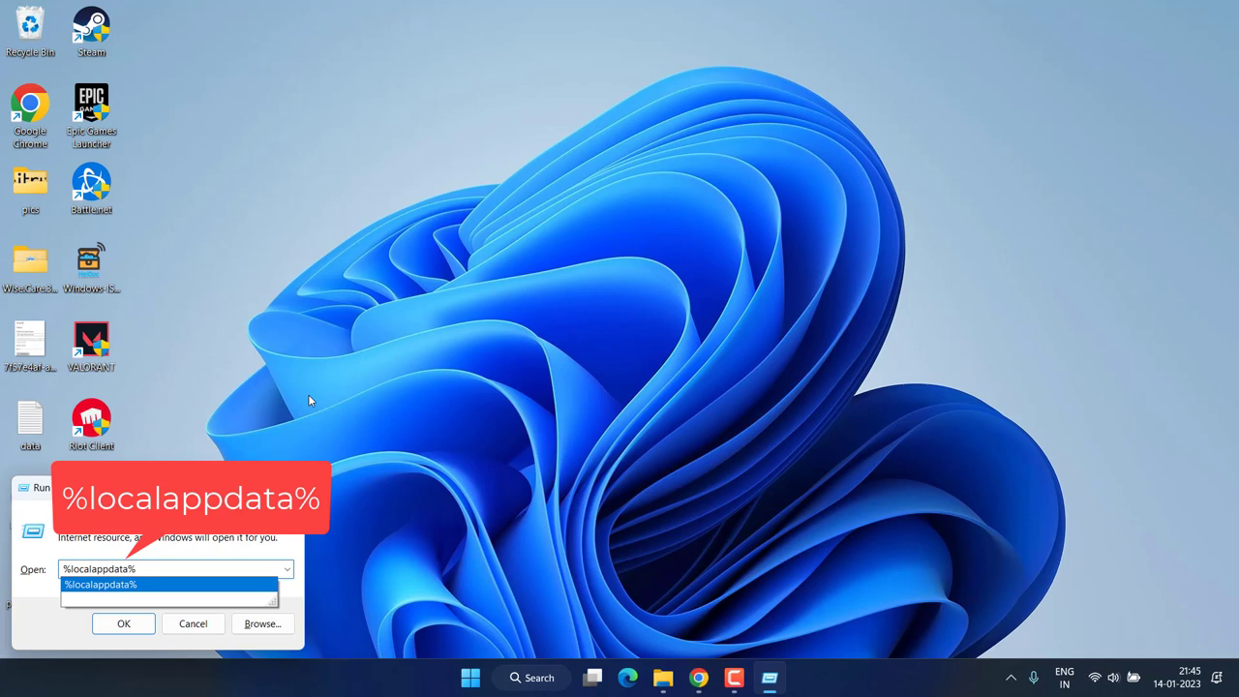
key(Return)
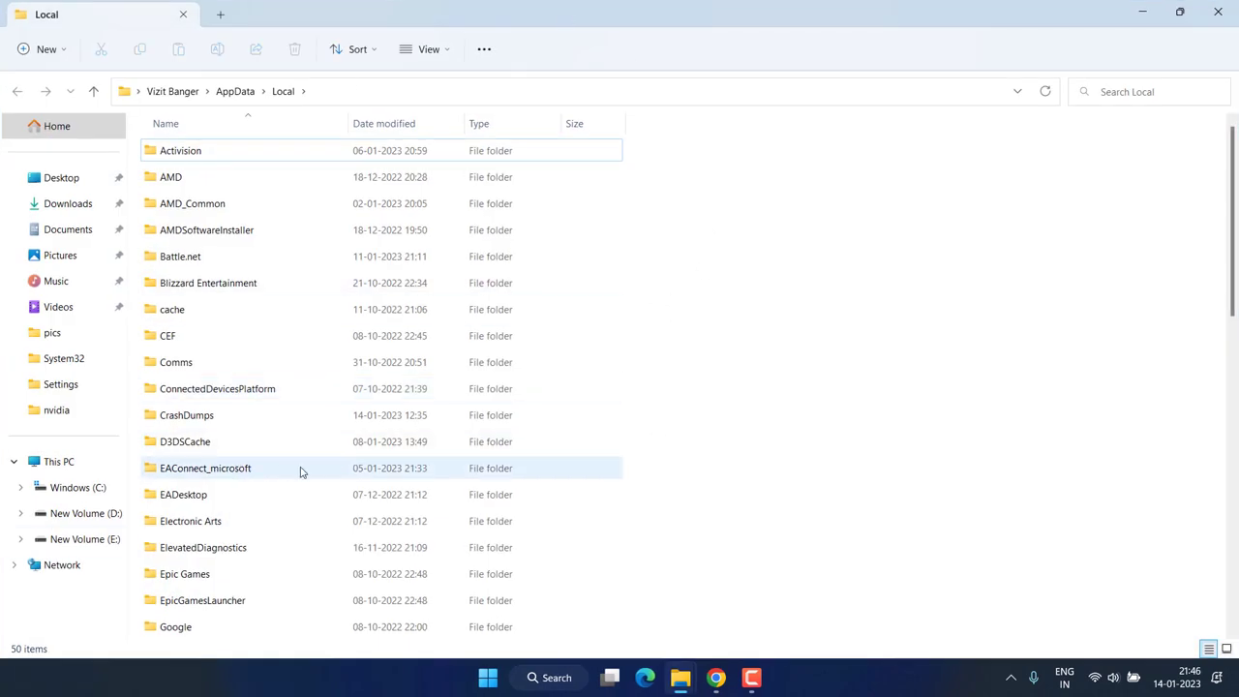
key(v)
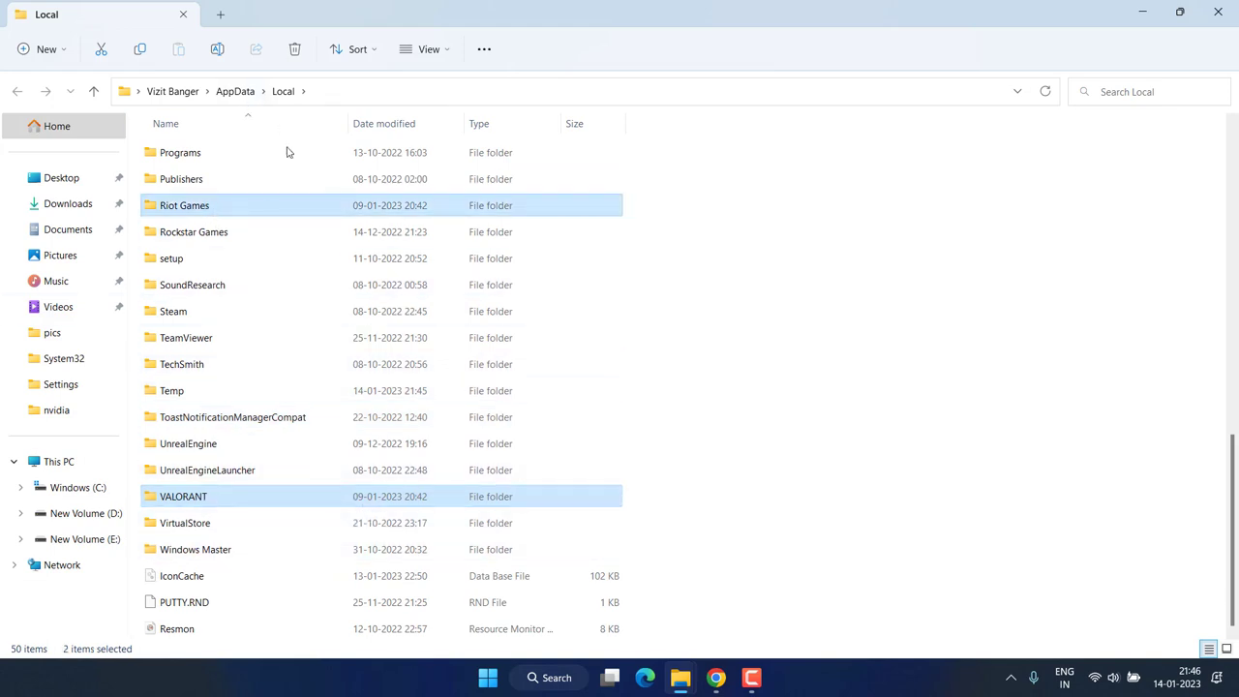
right_click(245, 207)
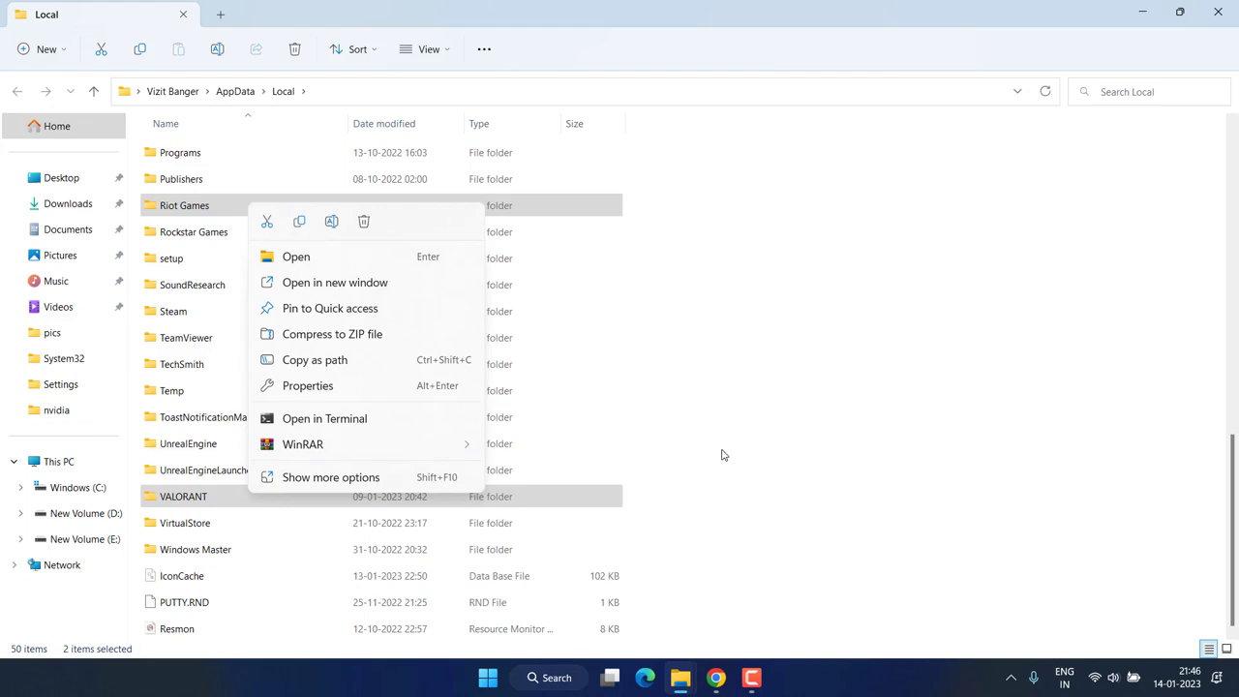
click(772, 438)
click(1218, 12)
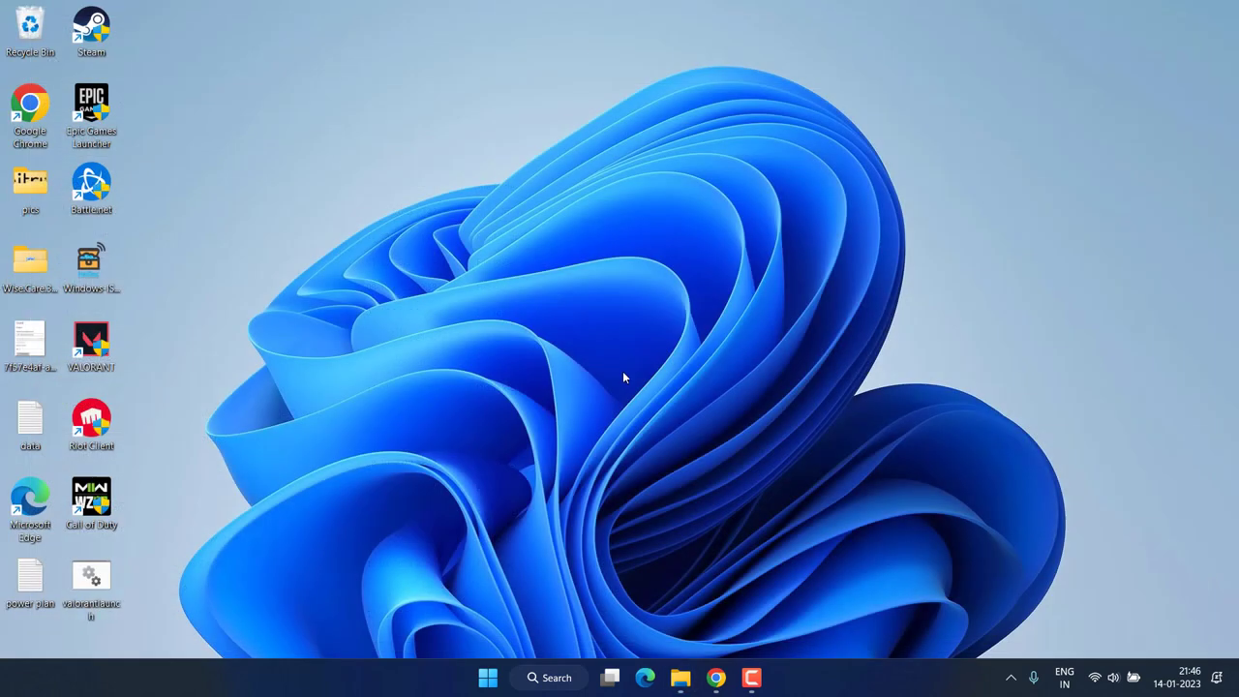